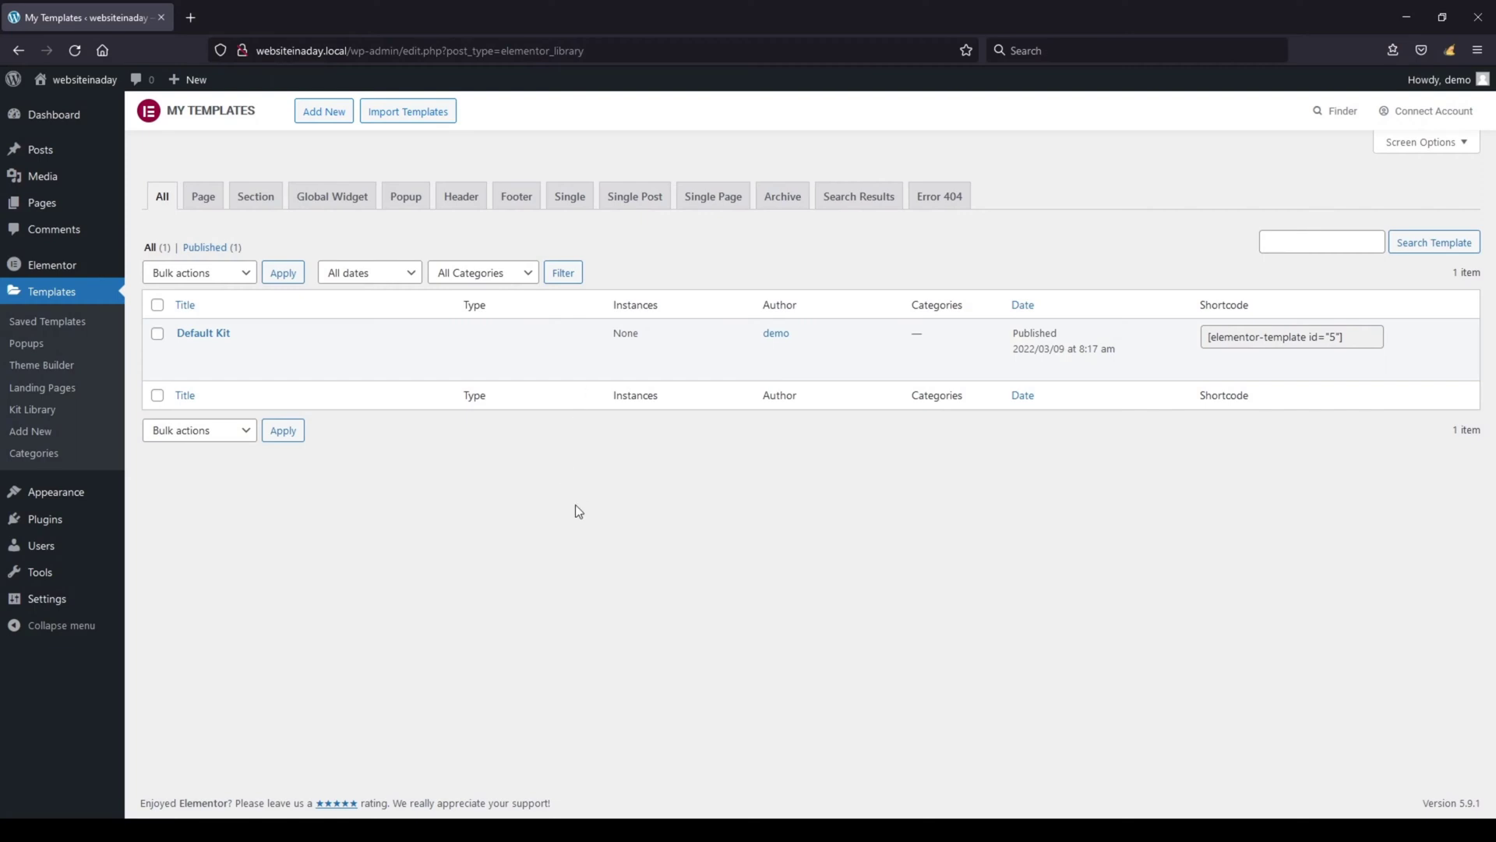
{"action": "left_click", "coordinate": [405, 115]}
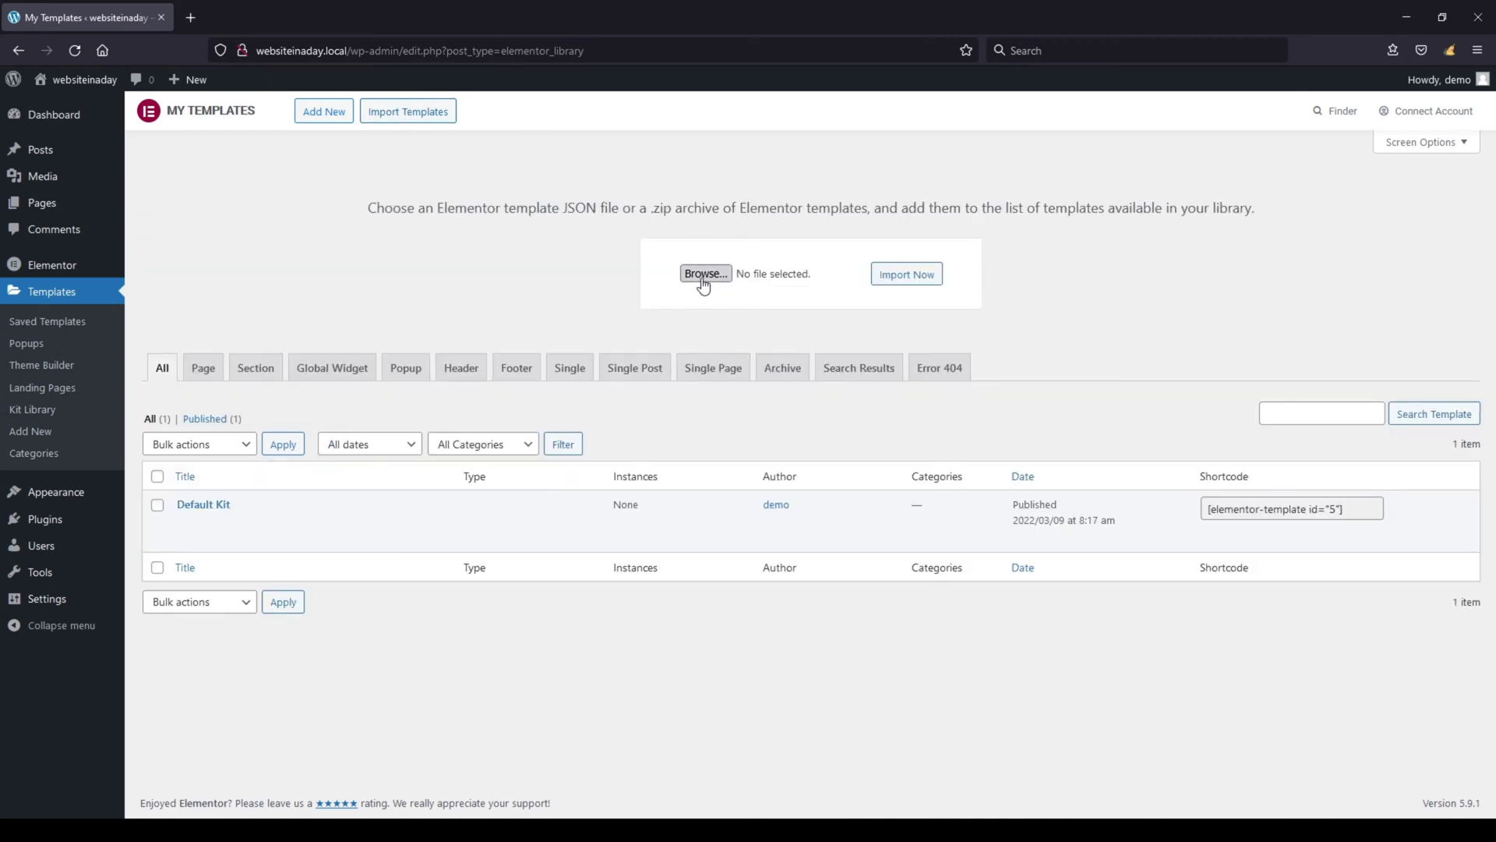
{"action": "left_click", "coordinate": [703, 282]}
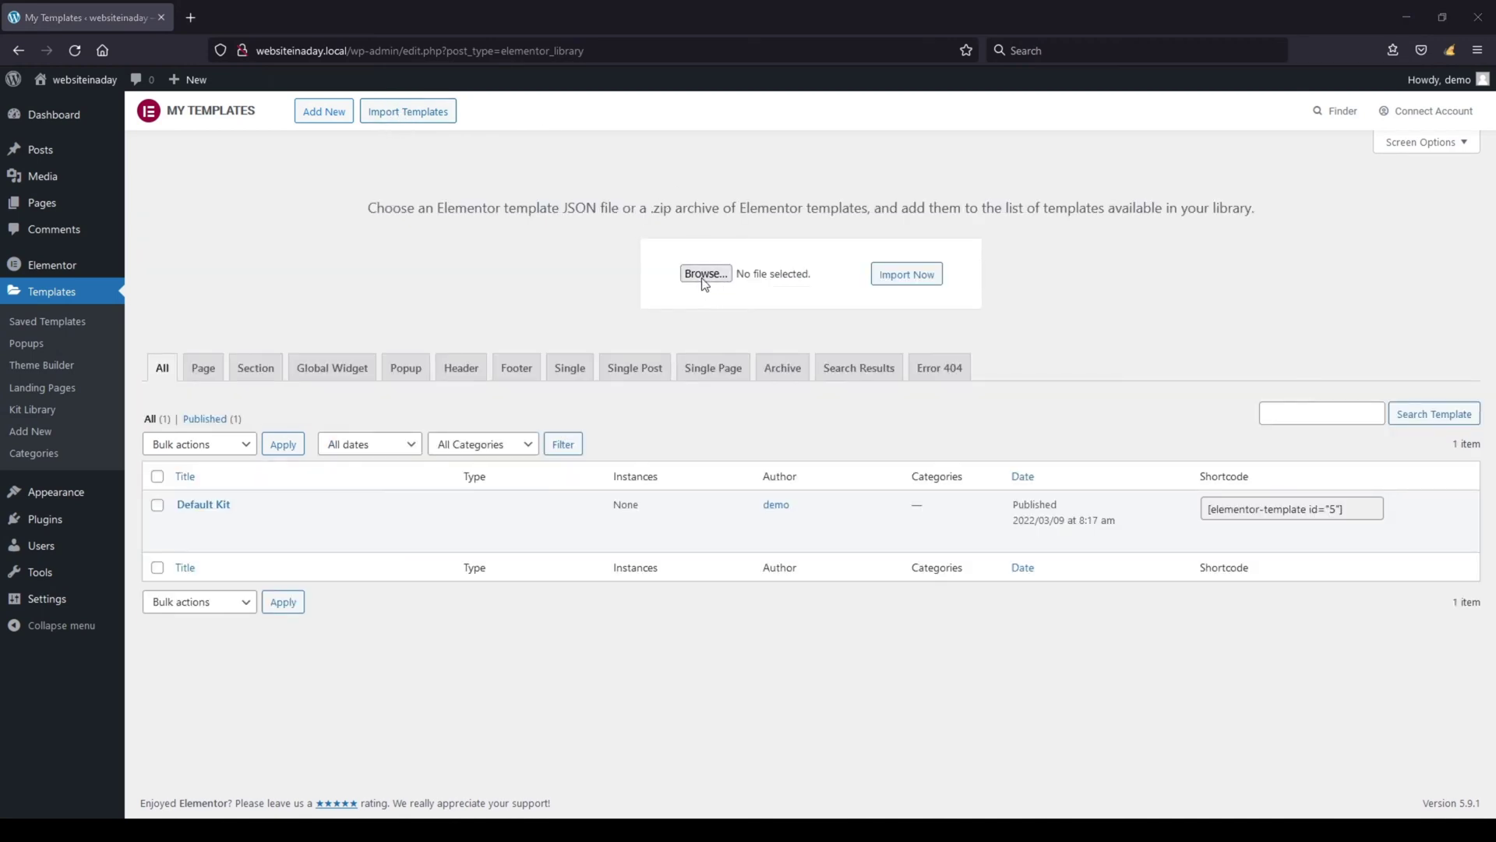
{"action": "double_click", "coordinate": [240, 173]}
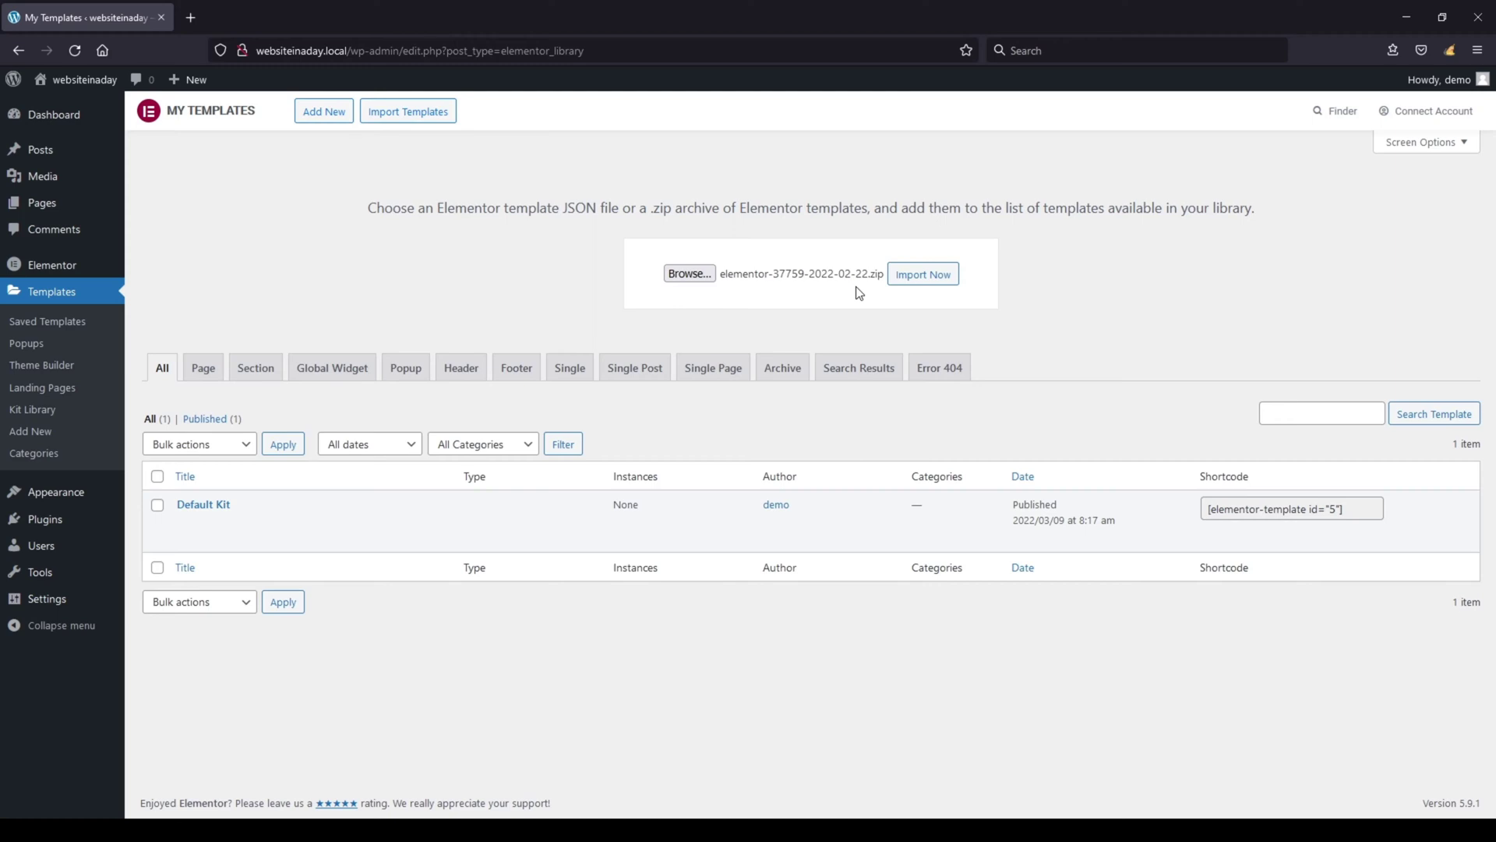
{"action": "left_click", "coordinate": [937, 277]}
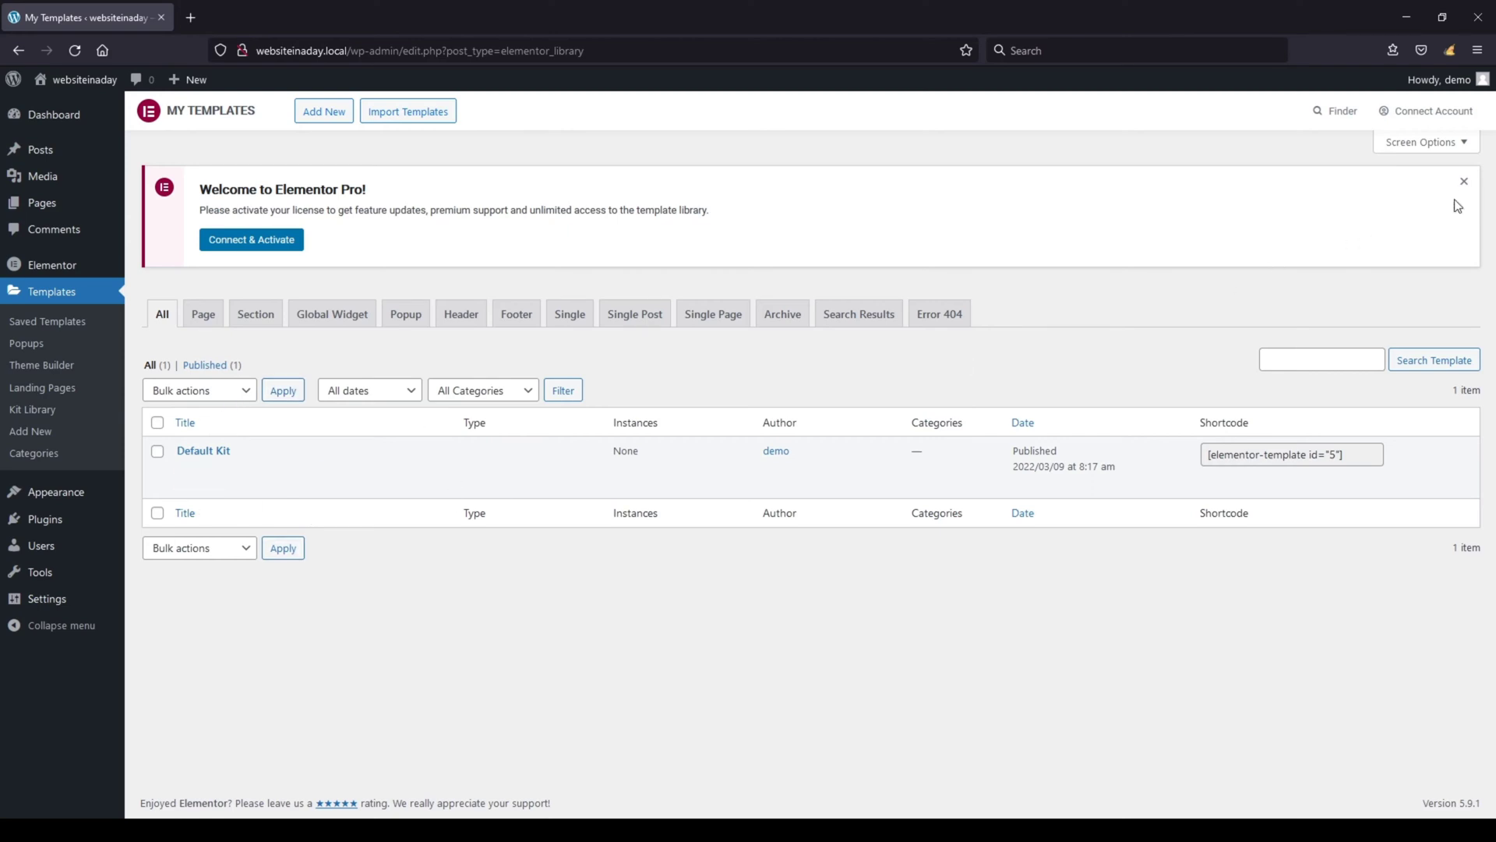
{"action": "left_click", "coordinate": [1463, 181]}
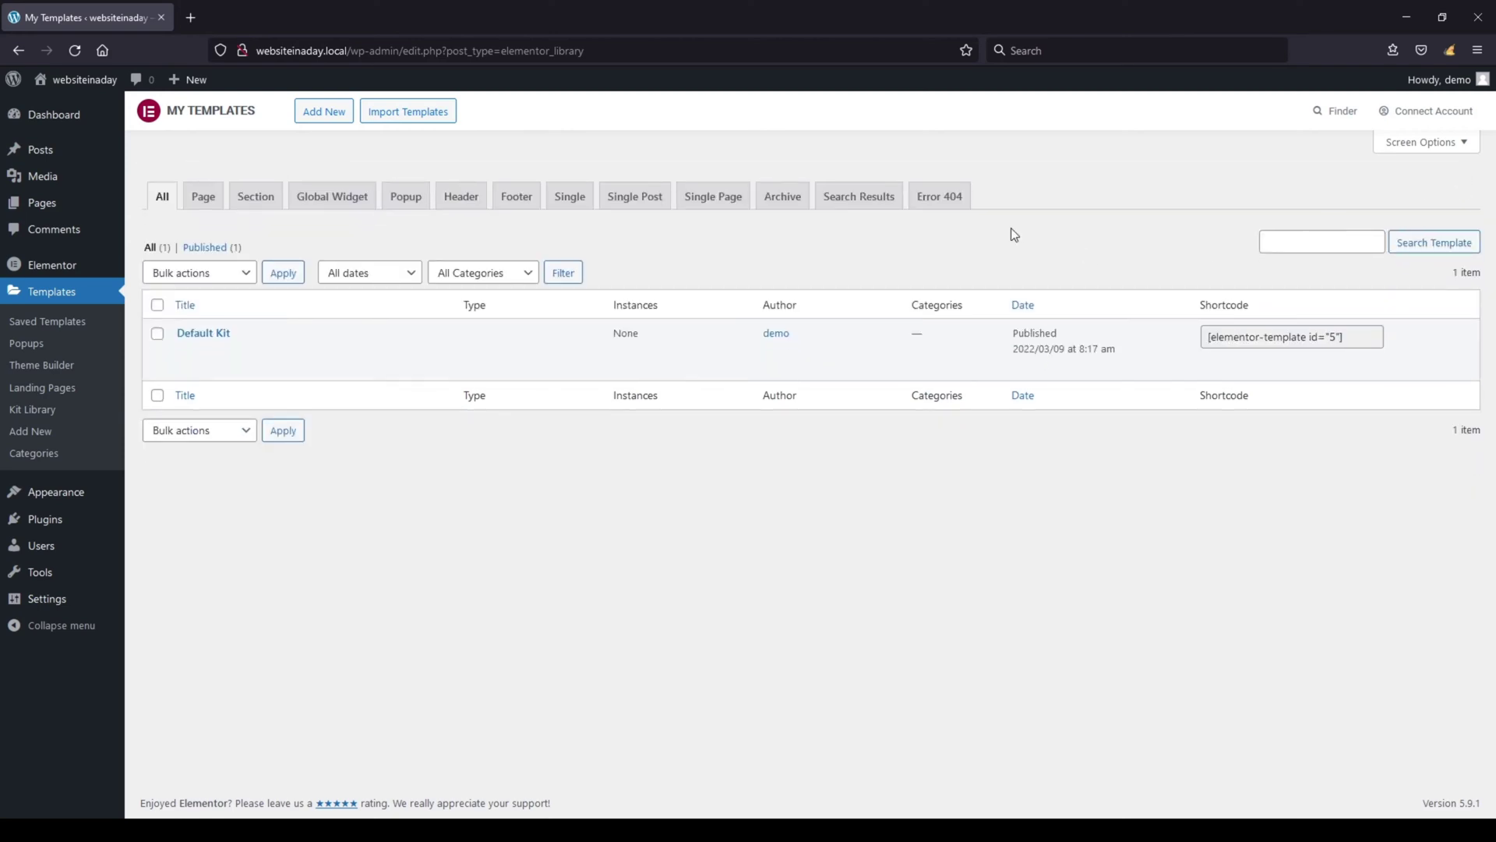
{"action": "left_click", "coordinate": [406, 113]}
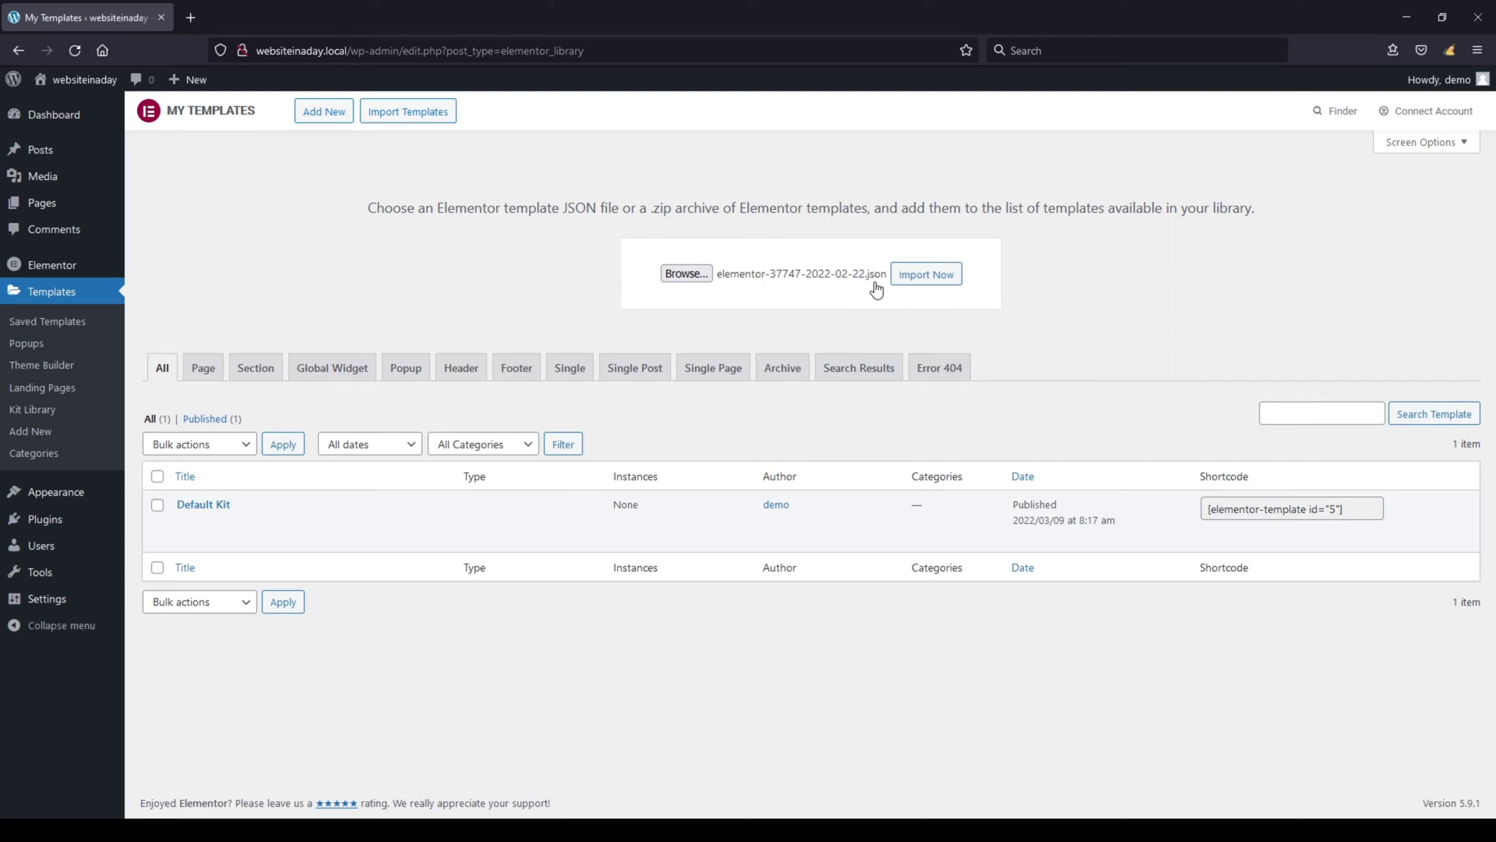
{"action": "left_click", "coordinate": [927, 274]}
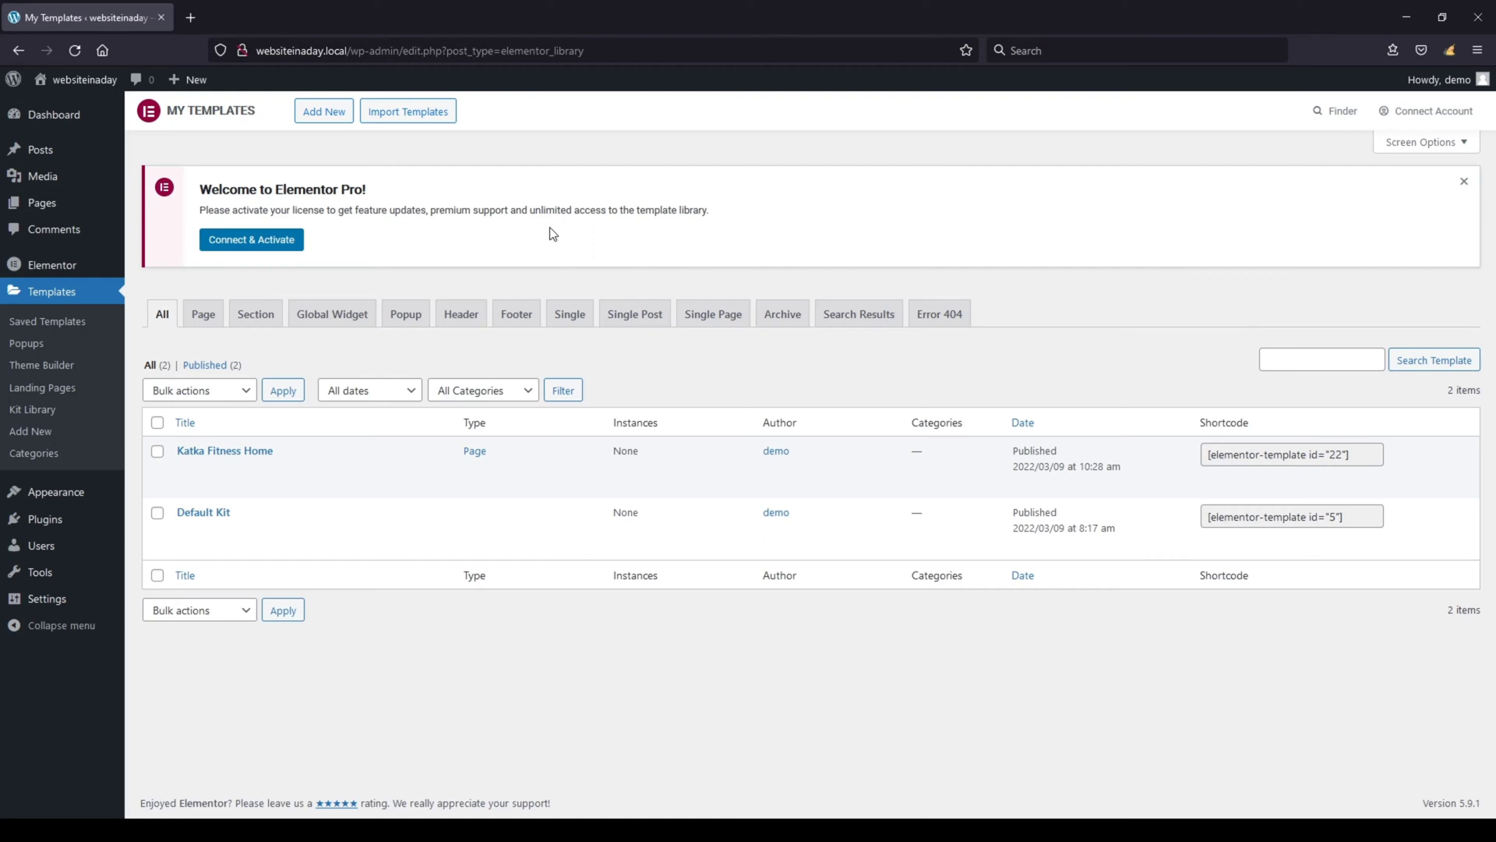
{"action": "left_click", "coordinate": [1464, 182]}
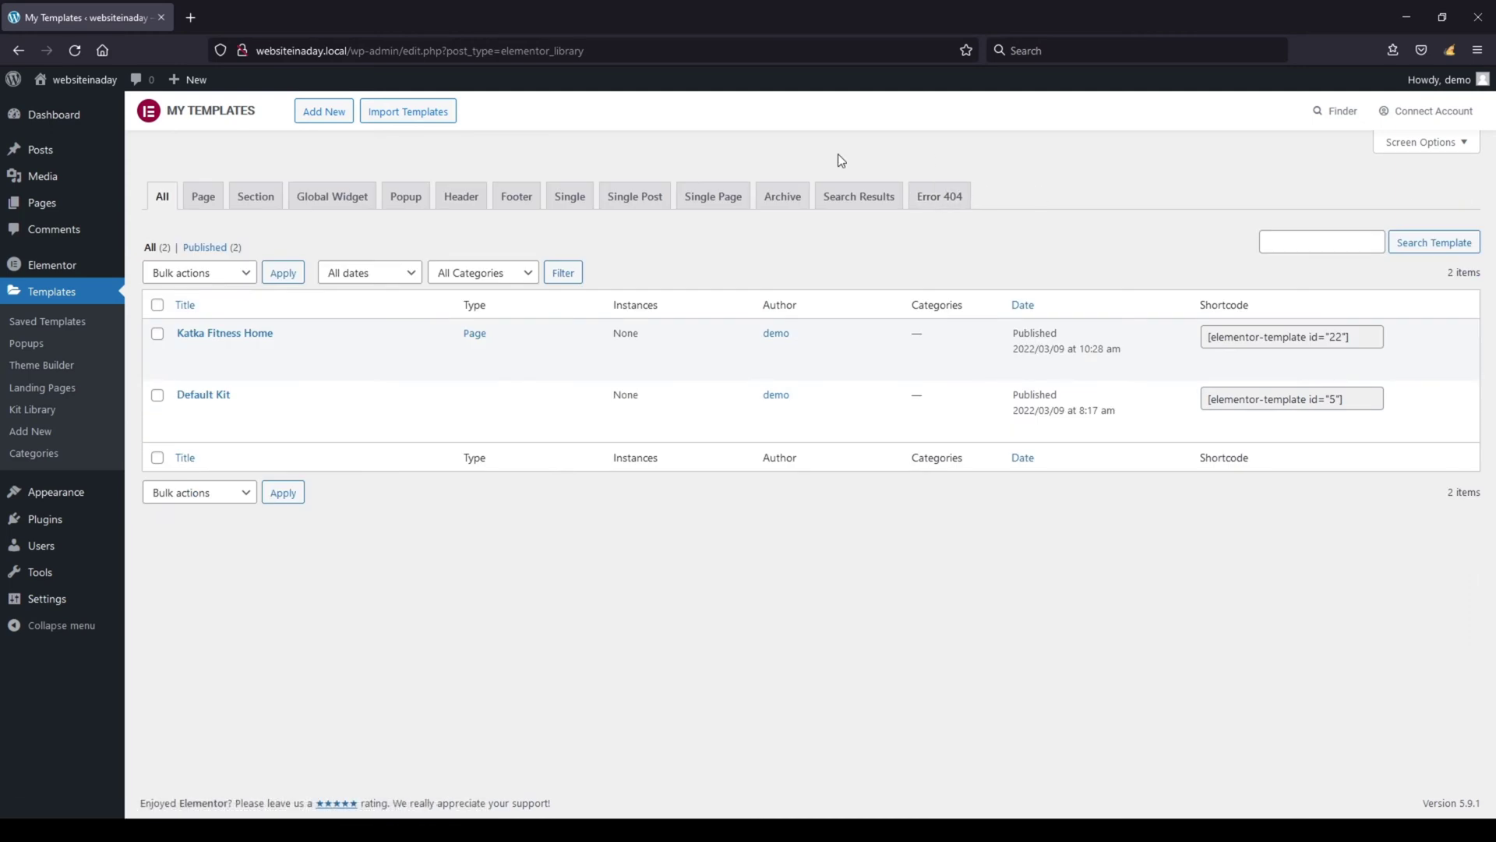
{"action": "mouse_move", "coordinate": [246, 348]}
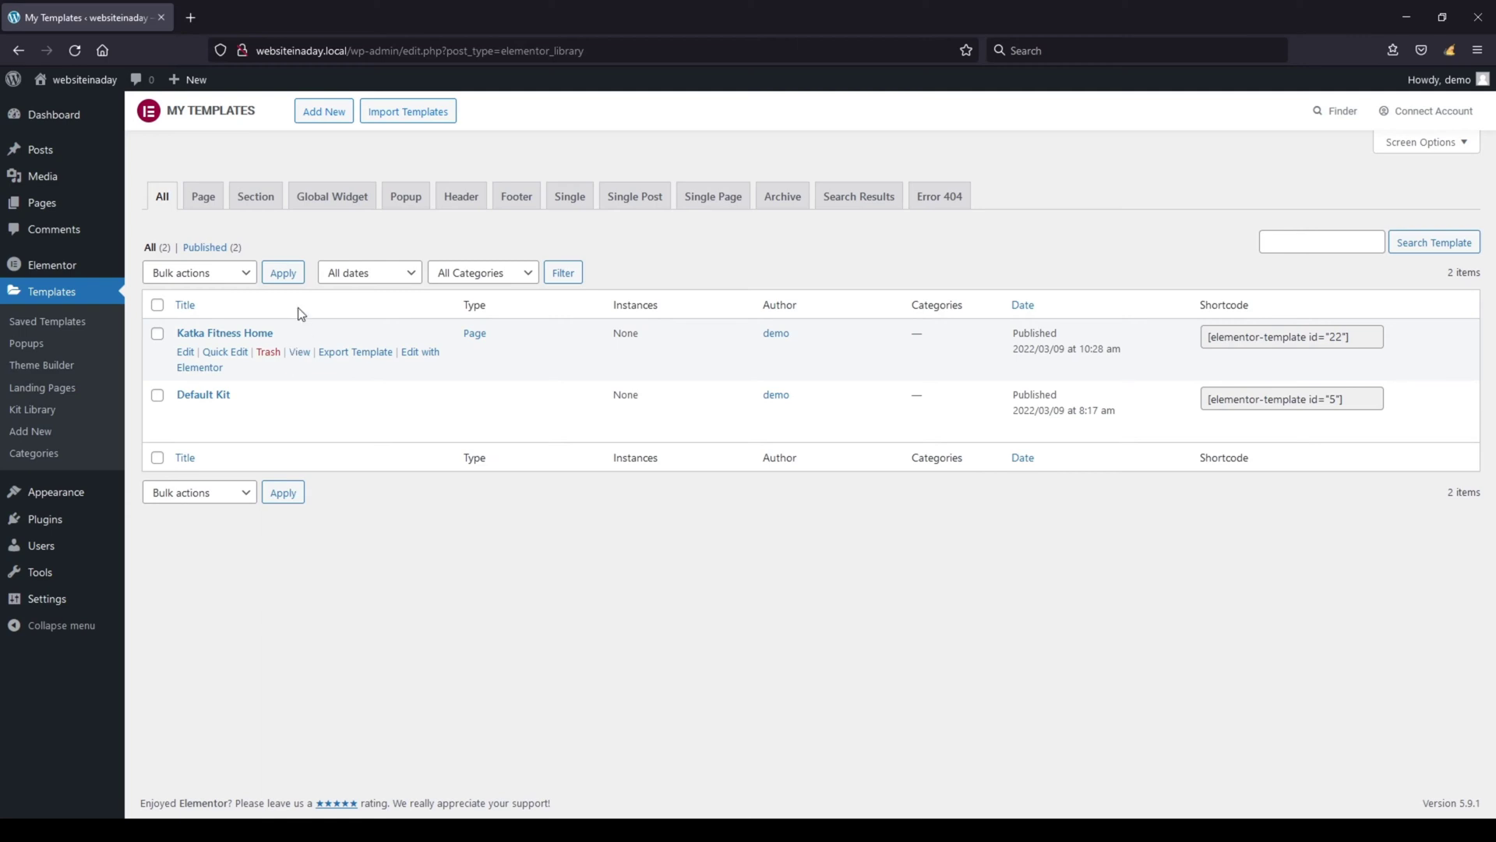
Step: Open Elementor's Advanced settings and read the Enable Unfiltered File Uploads security warning
{"action": "mouse_move", "coordinate": [53, 265]}
{"action": "left_click", "coordinate": [173, 270]}
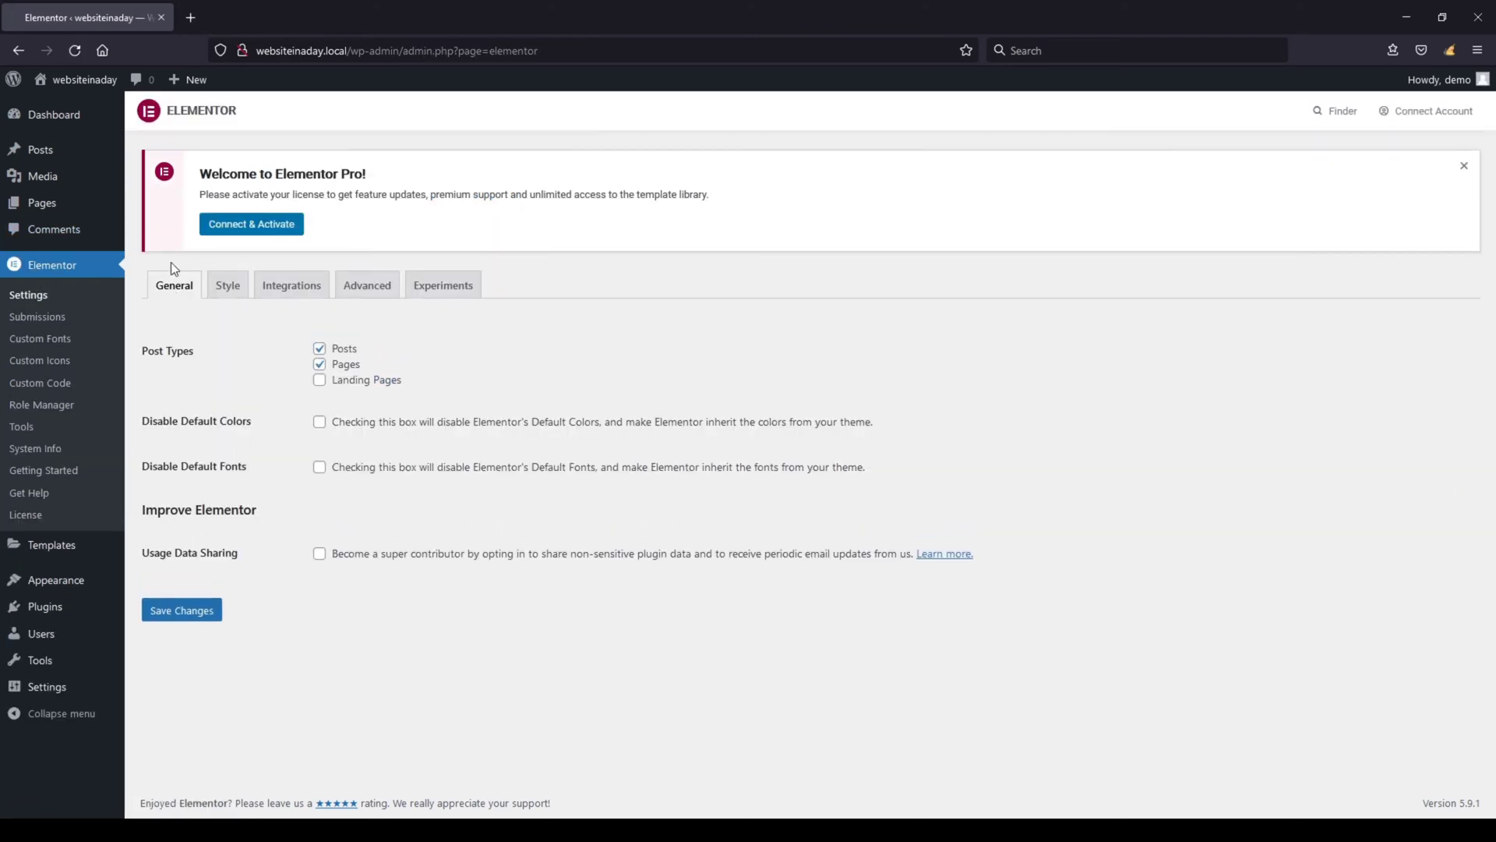
{"action": "left_click", "coordinate": [380, 294]}
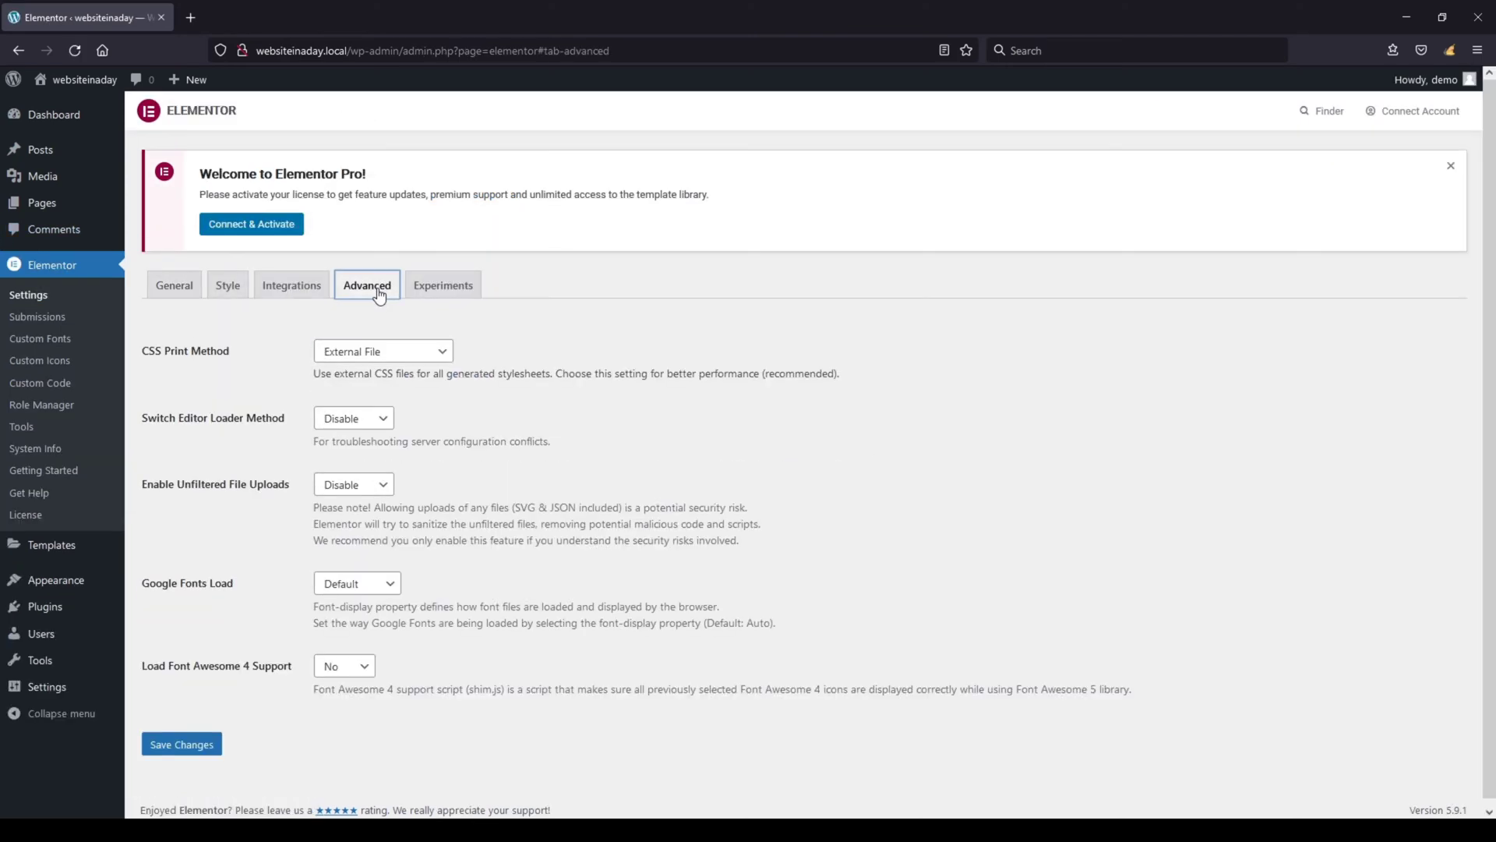
{"action": "triple_click", "coordinate": [180, 484]}
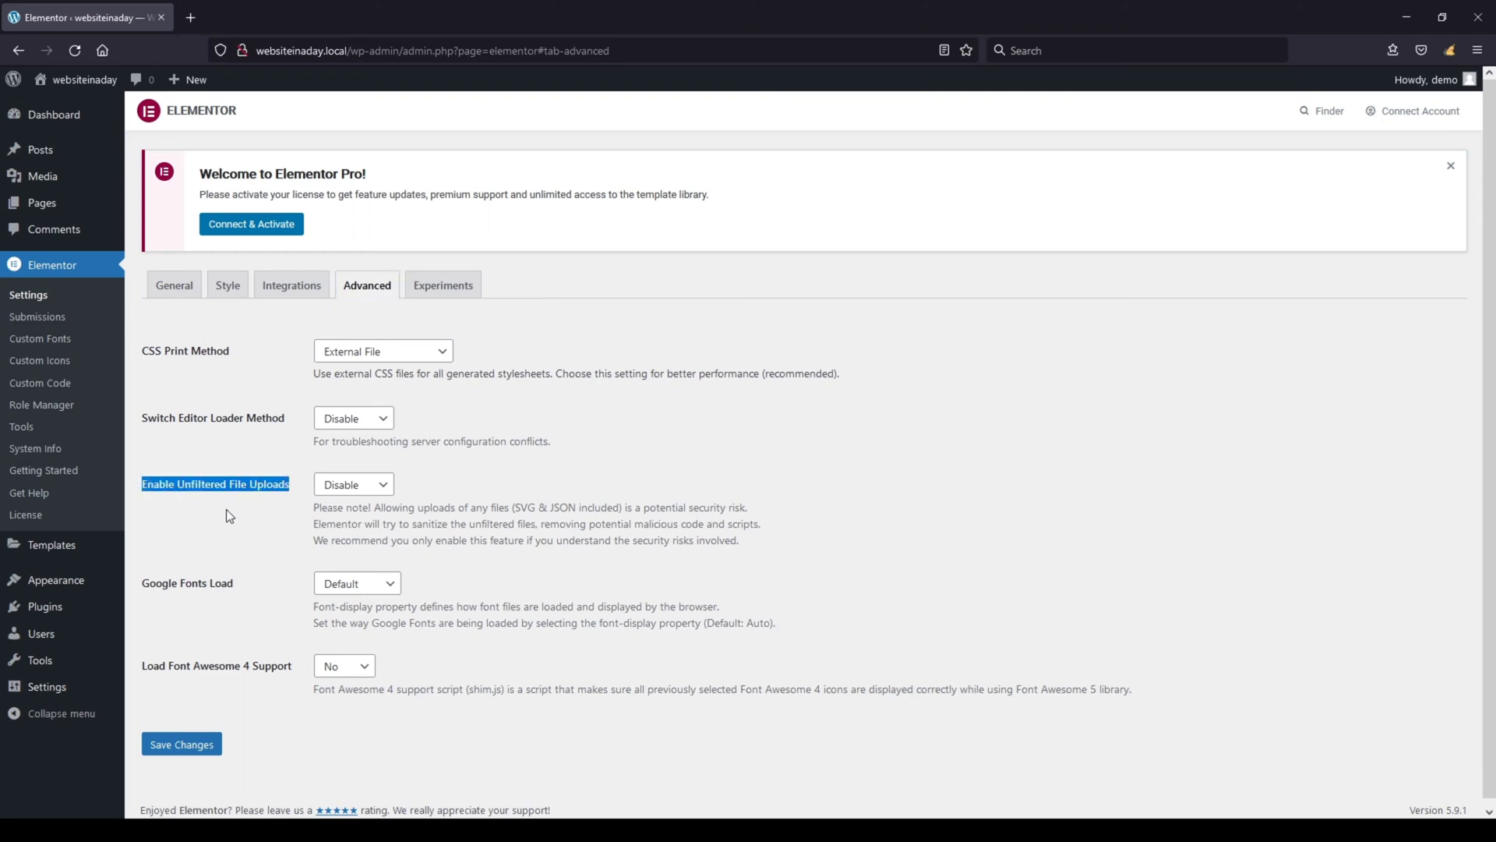
{"action": "left_click_drag", "start_coordinate": [314, 508], "coordinate": [680, 504]}
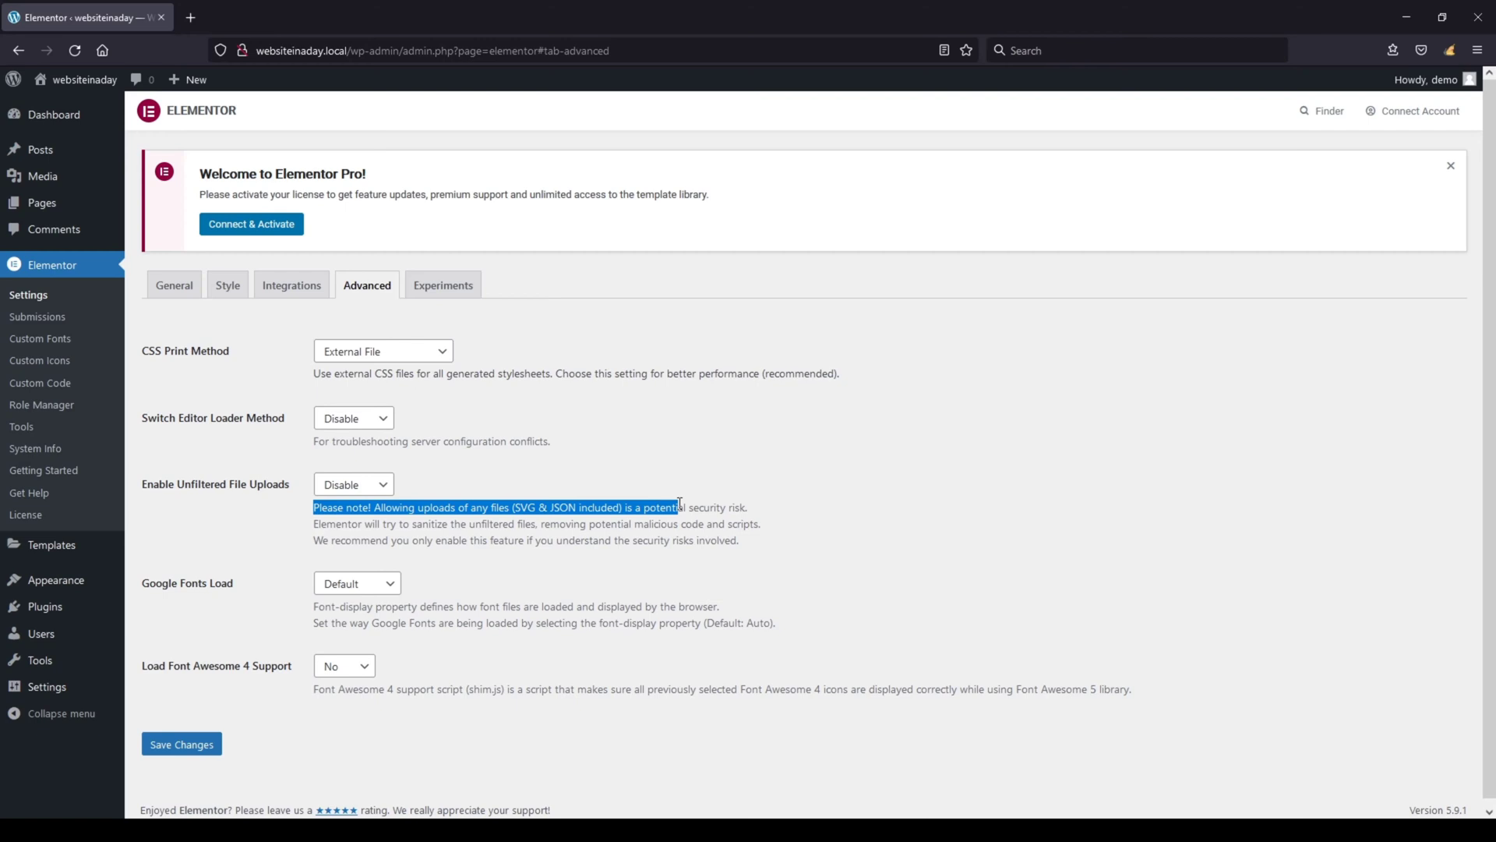
{"action": "left_click_drag", "start_coordinate": [740, 541], "coordinate": [308, 522]}
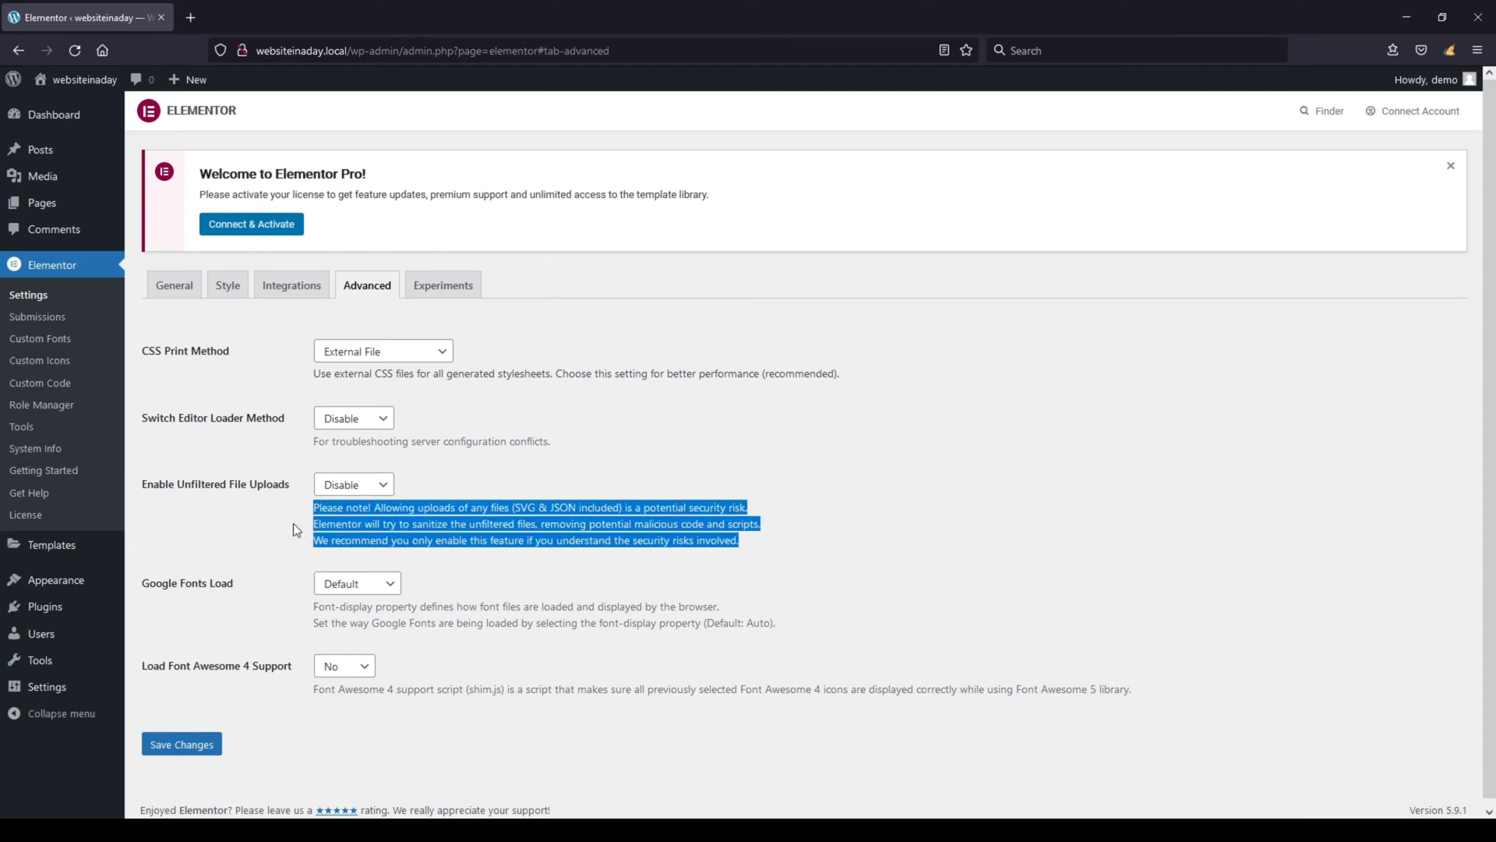
{"action": "double_click", "coordinate": [551, 507]}
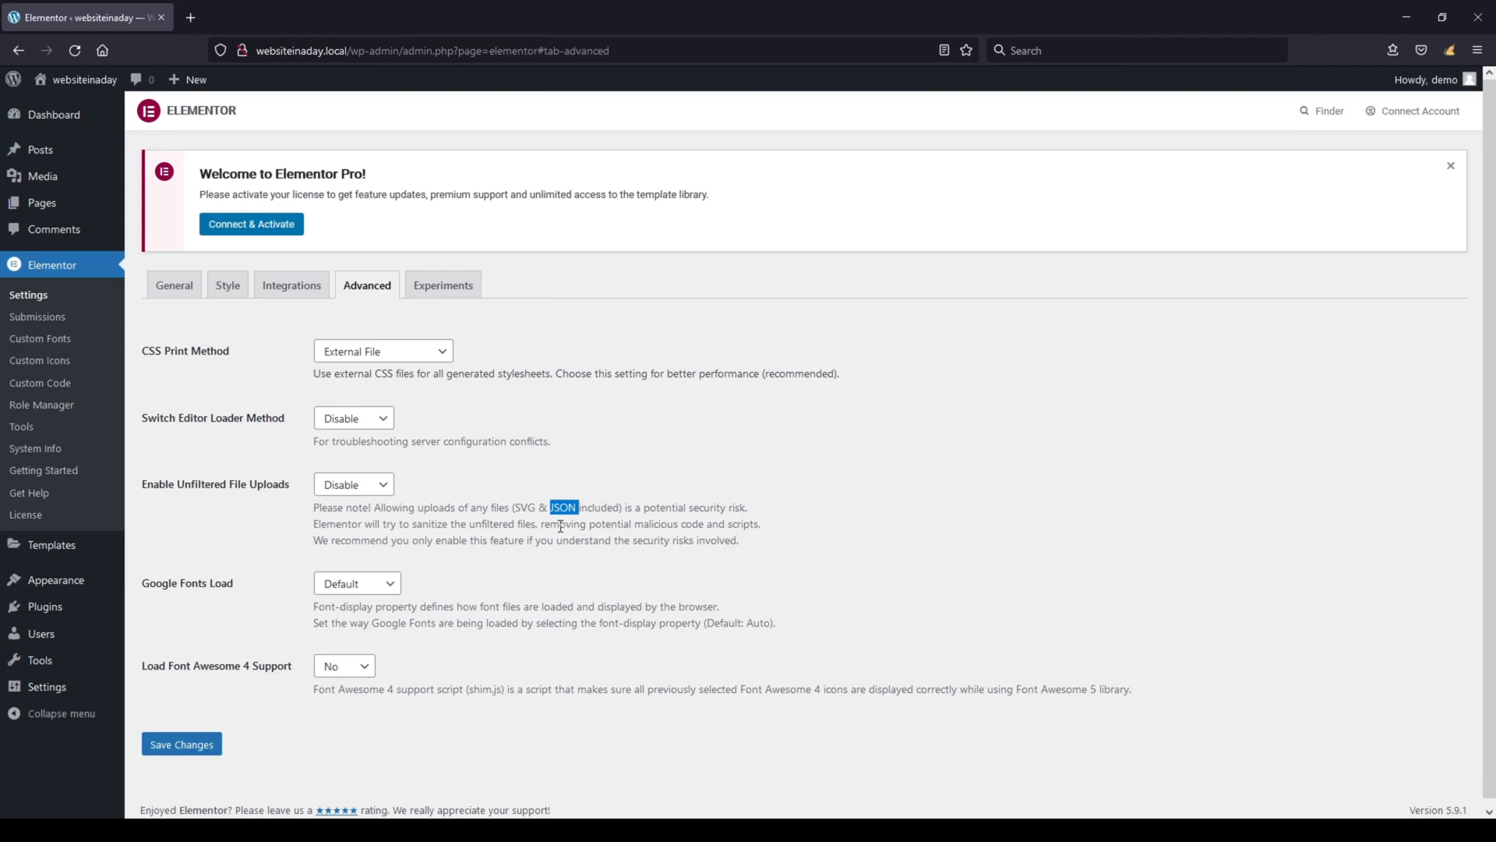
{"action": "left_click_drag", "start_coordinate": [441, 524], "coordinate": [751, 539]}
{"action": "left_click", "coordinate": [751, 540]}
Step: Set Enable Unfiltered File Uploads to Enable, save, and return to Saved Templates
{"action": "left_click", "coordinate": [379, 489]}
{"action": "left_click", "coordinate": [354, 532]}
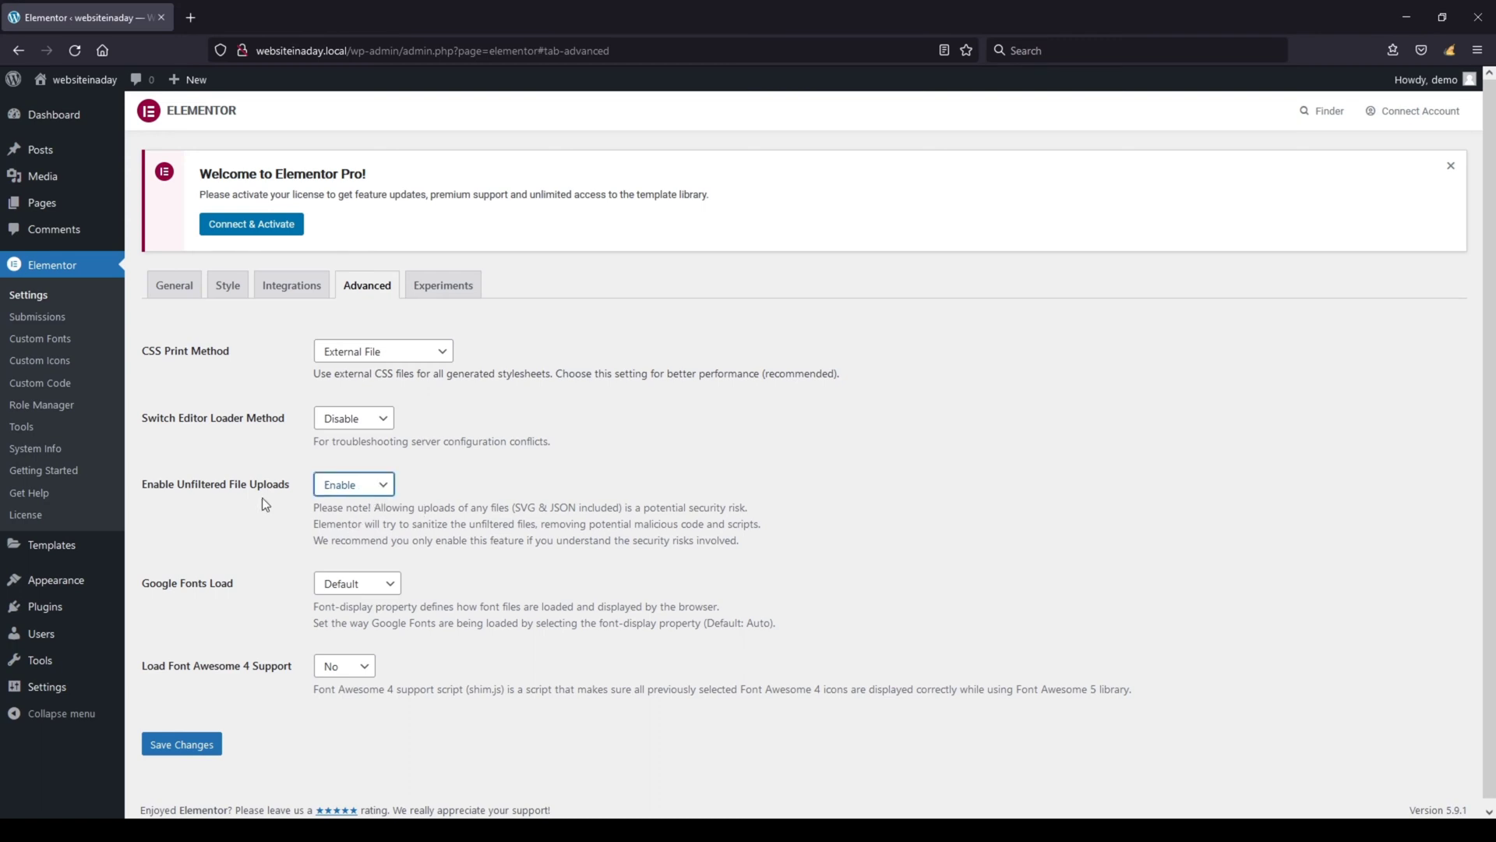
{"action": "left_click", "coordinate": [202, 746]}
{"action": "left_click", "coordinate": [56, 543]}
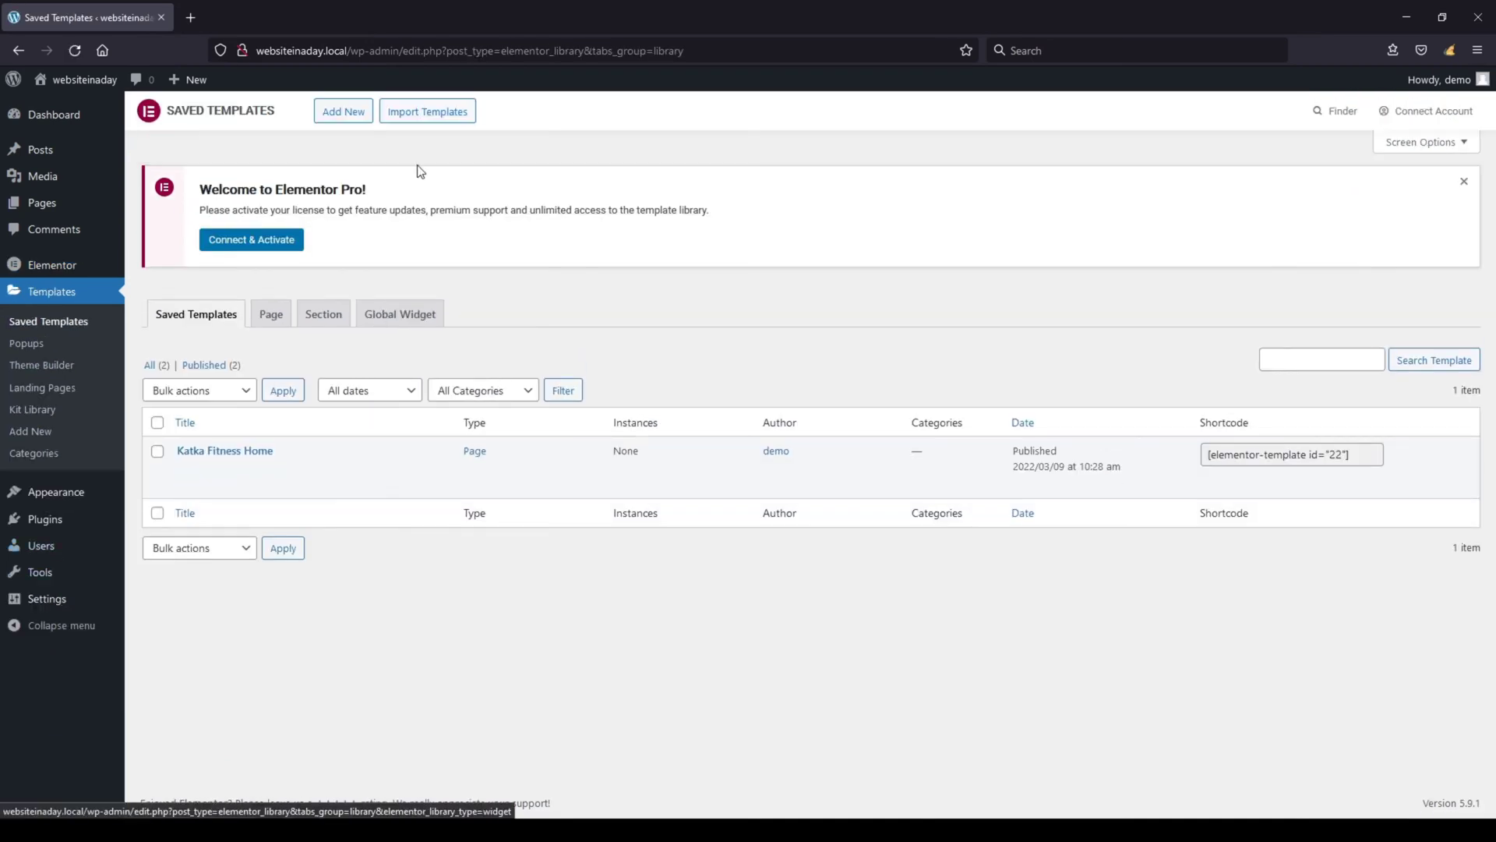
{"action": "left_click", "coordinate": [451, 112]}
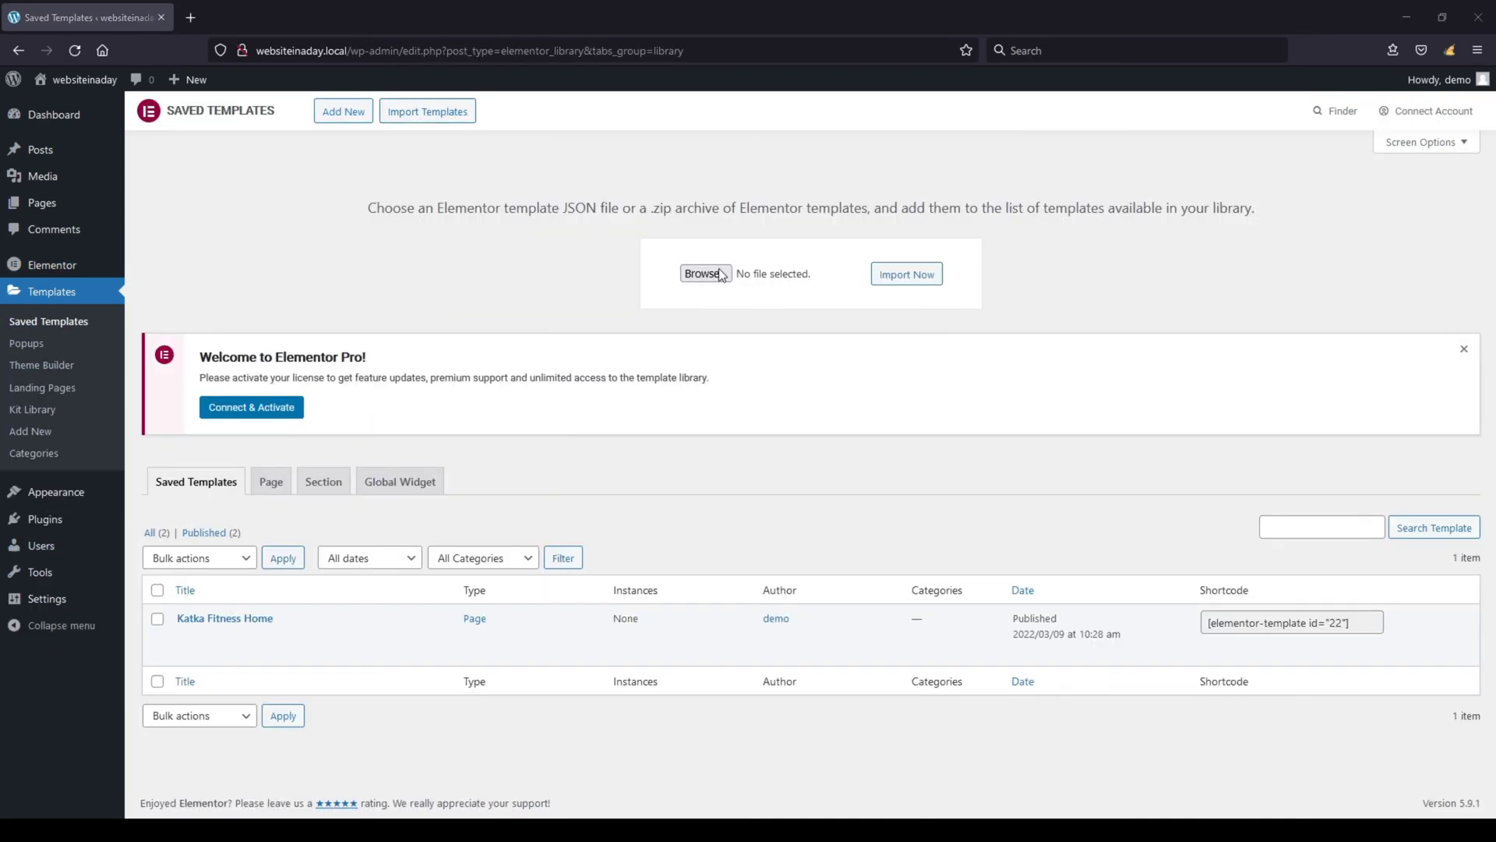
{"action": "key", "text": "Return"}
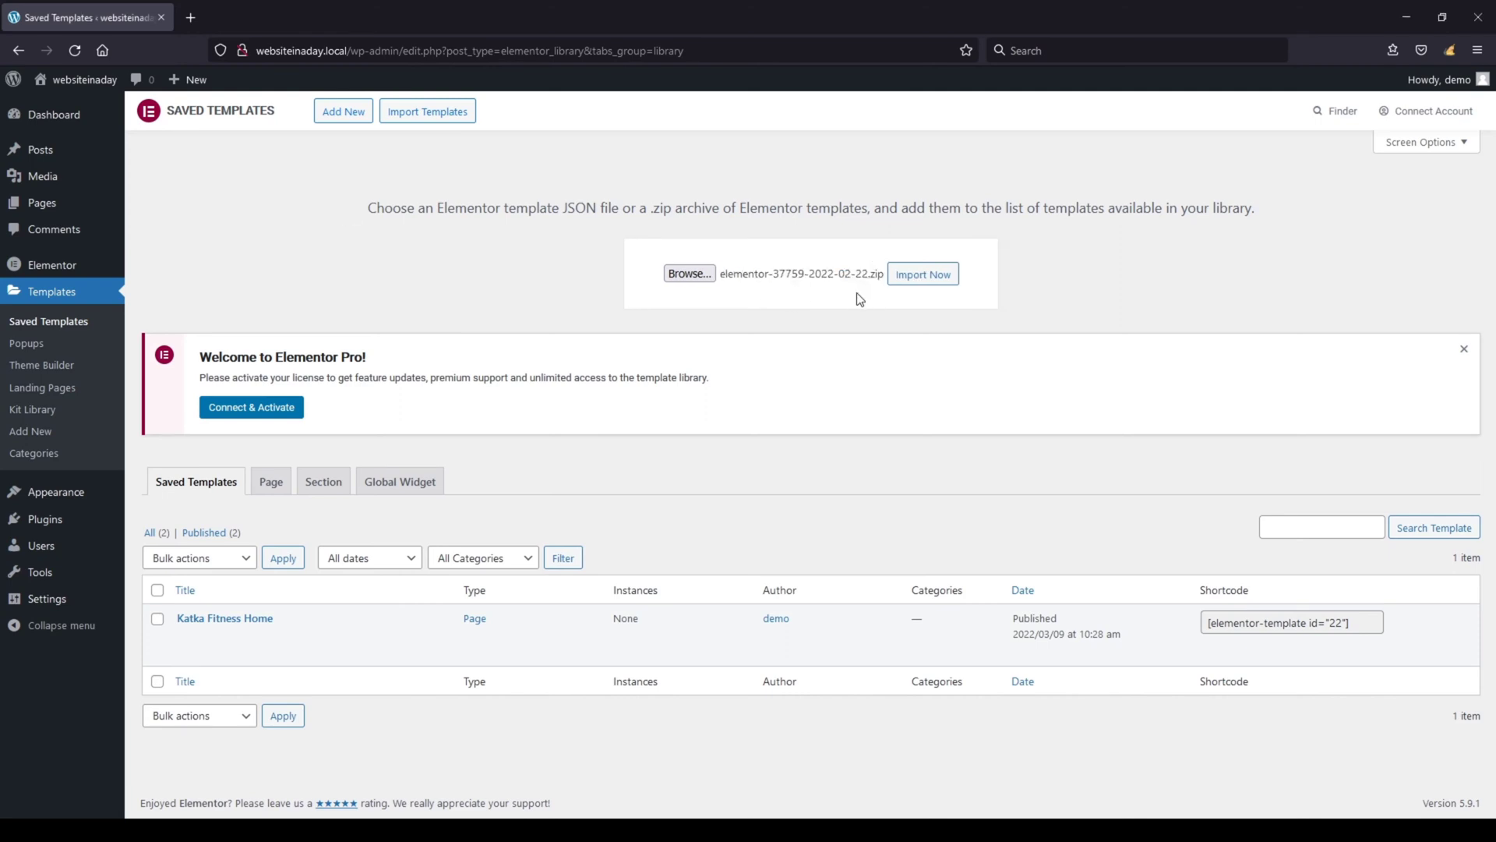
{"action": "left_click", "coordinate": [919, 277]}
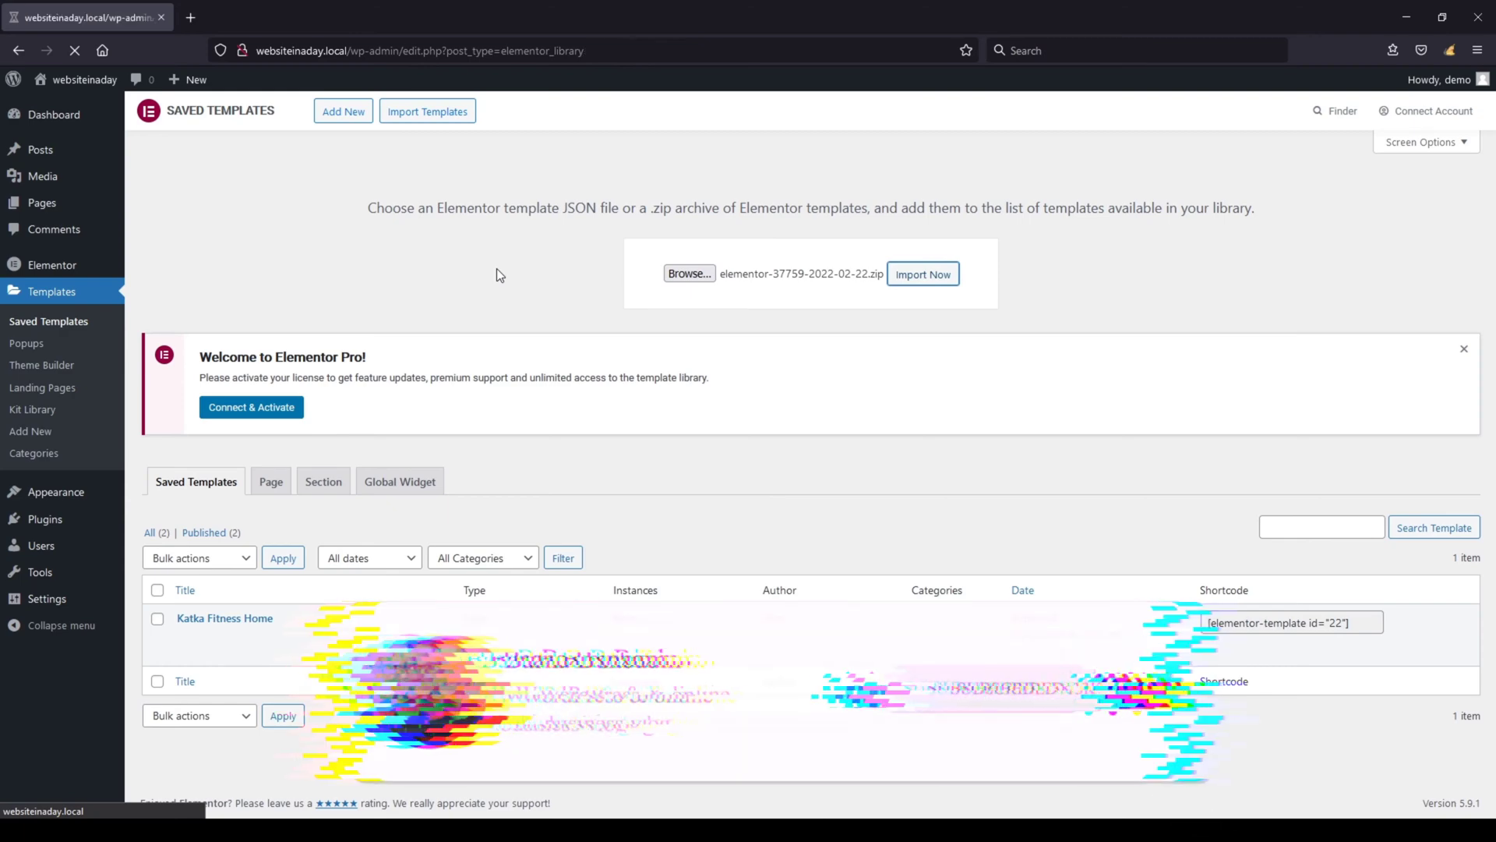
{"action": "scroll", "coordinate": [373, 444], "scroll_direction": "down", "scroll_amount": 1}
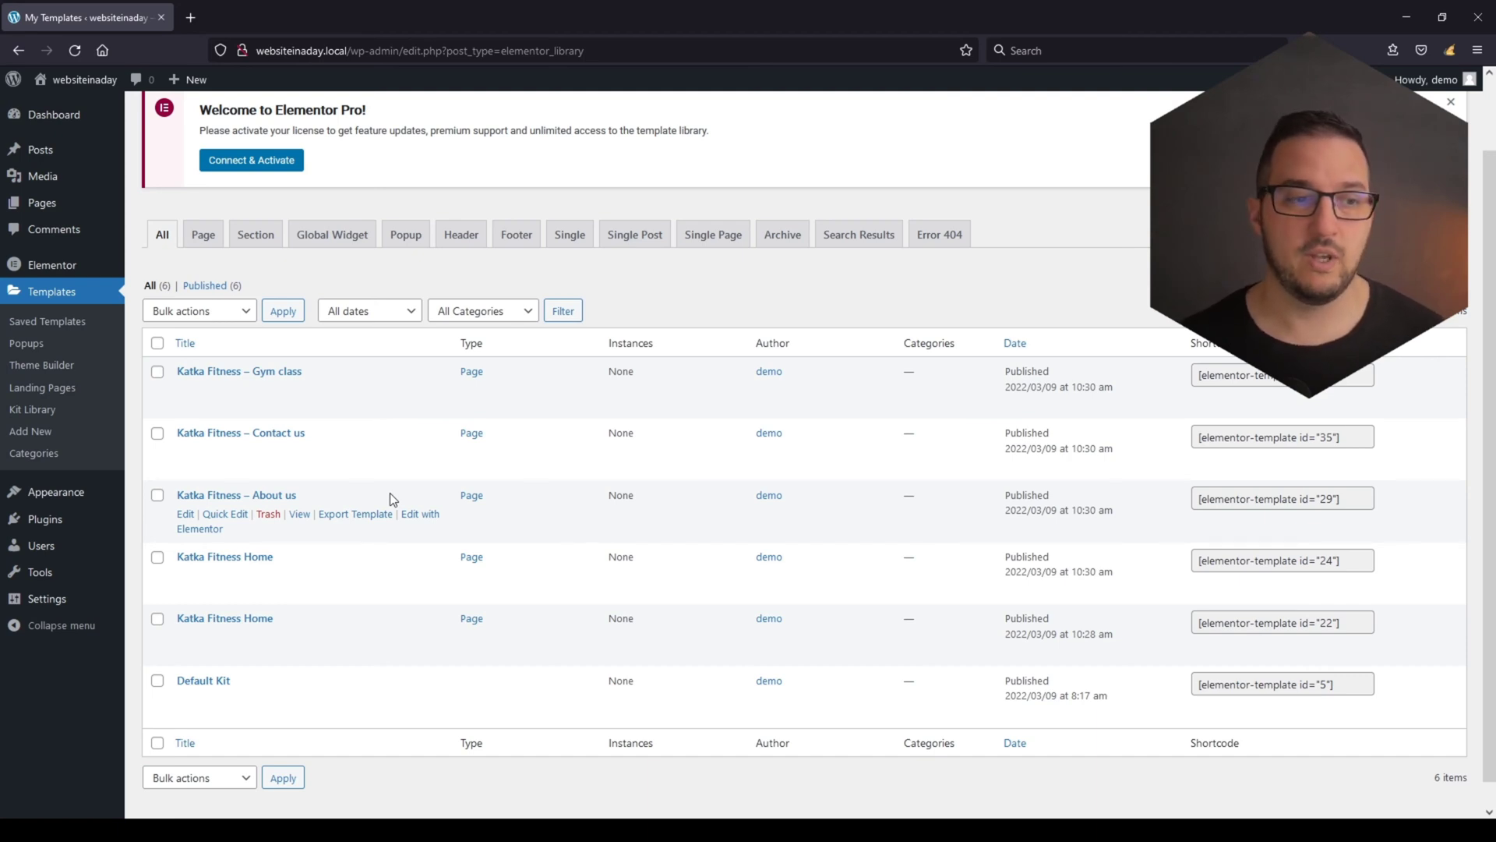
Step: Select the Gym class, Contact us, About us and Home Katka Fitness templates and choose Export bulk action
{"action": "left_click", "coordinate": [157, 371]}
{"action": "left_click", "coordinate": [158, 434]}
{"action": "left_click", "coordinate": [158, 496]}
{"action": "left_click", "coordinate": [157, 556]}
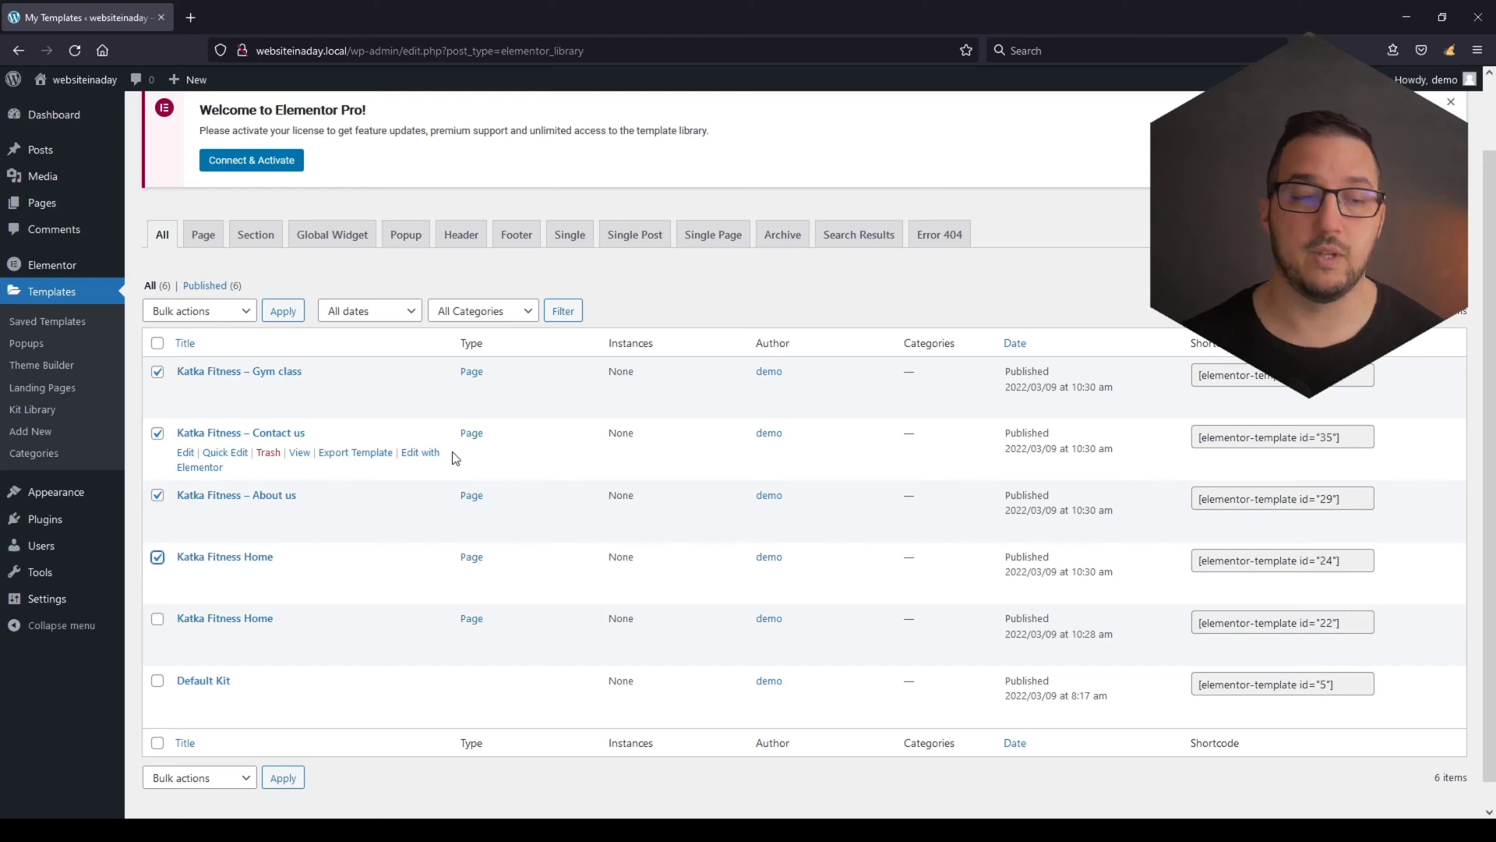
{"action": "left_click", "coordinate": [247, 311]}
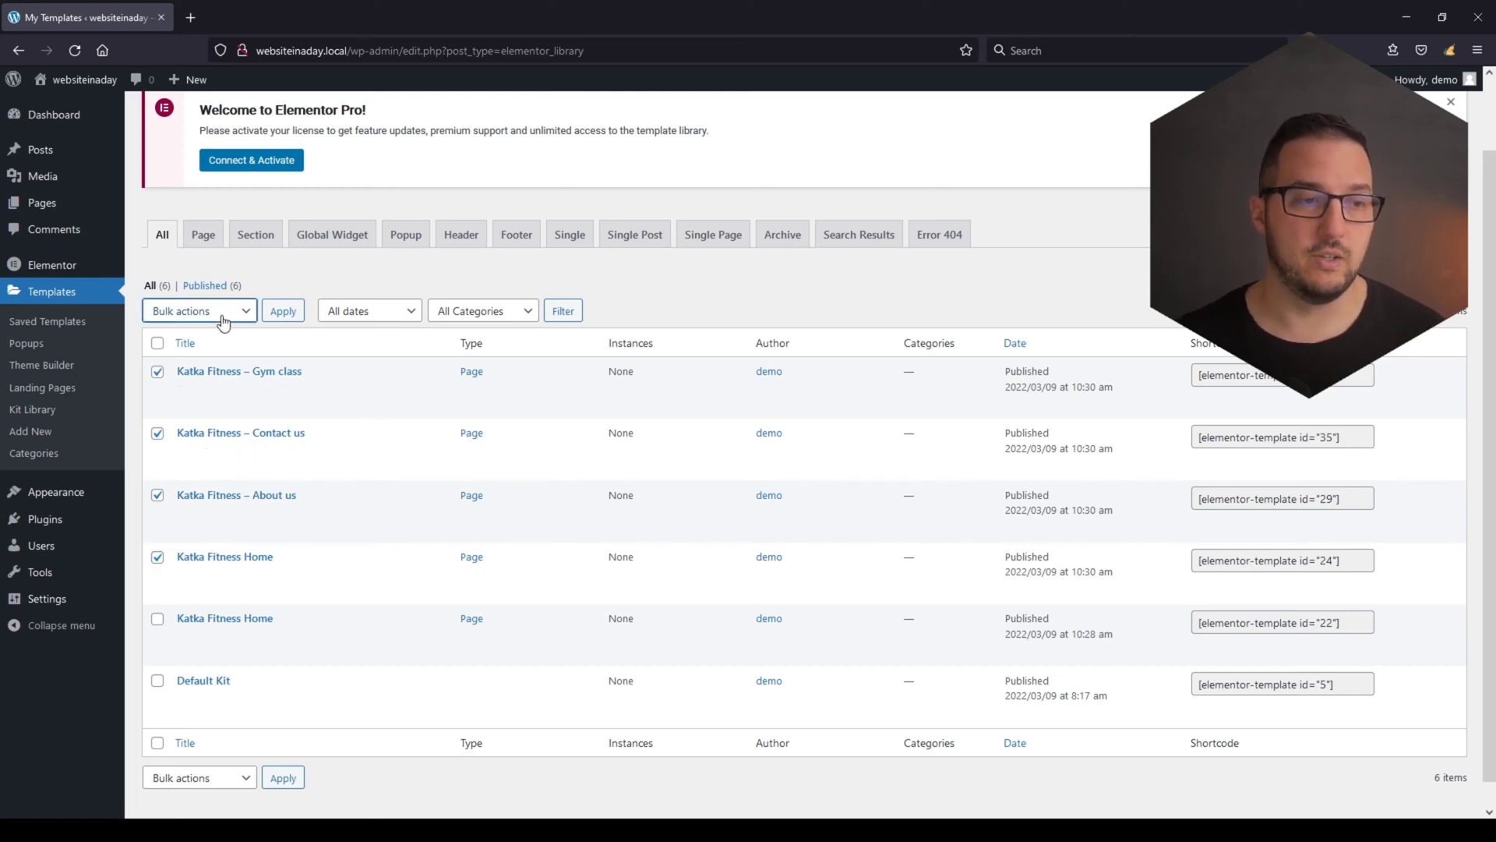
{"action": "left_click", "coordinate": [208, 405]}
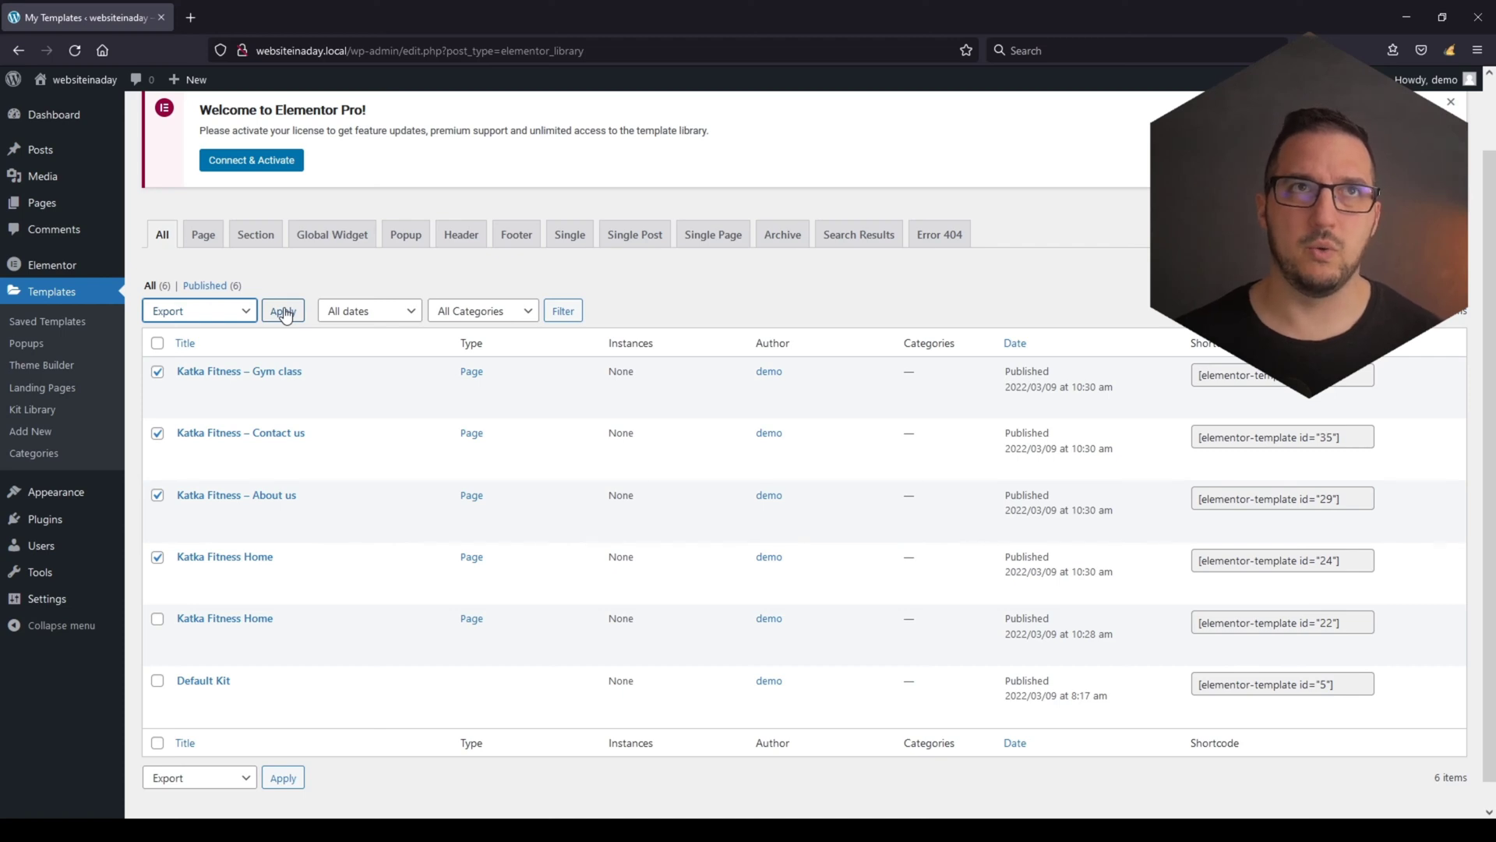
Step: In Elementor's Advanced settings, switch Enable Unfiltered File Uploads back to Disable
{"action": "mouse_move", "coordinate": [334, 434]}
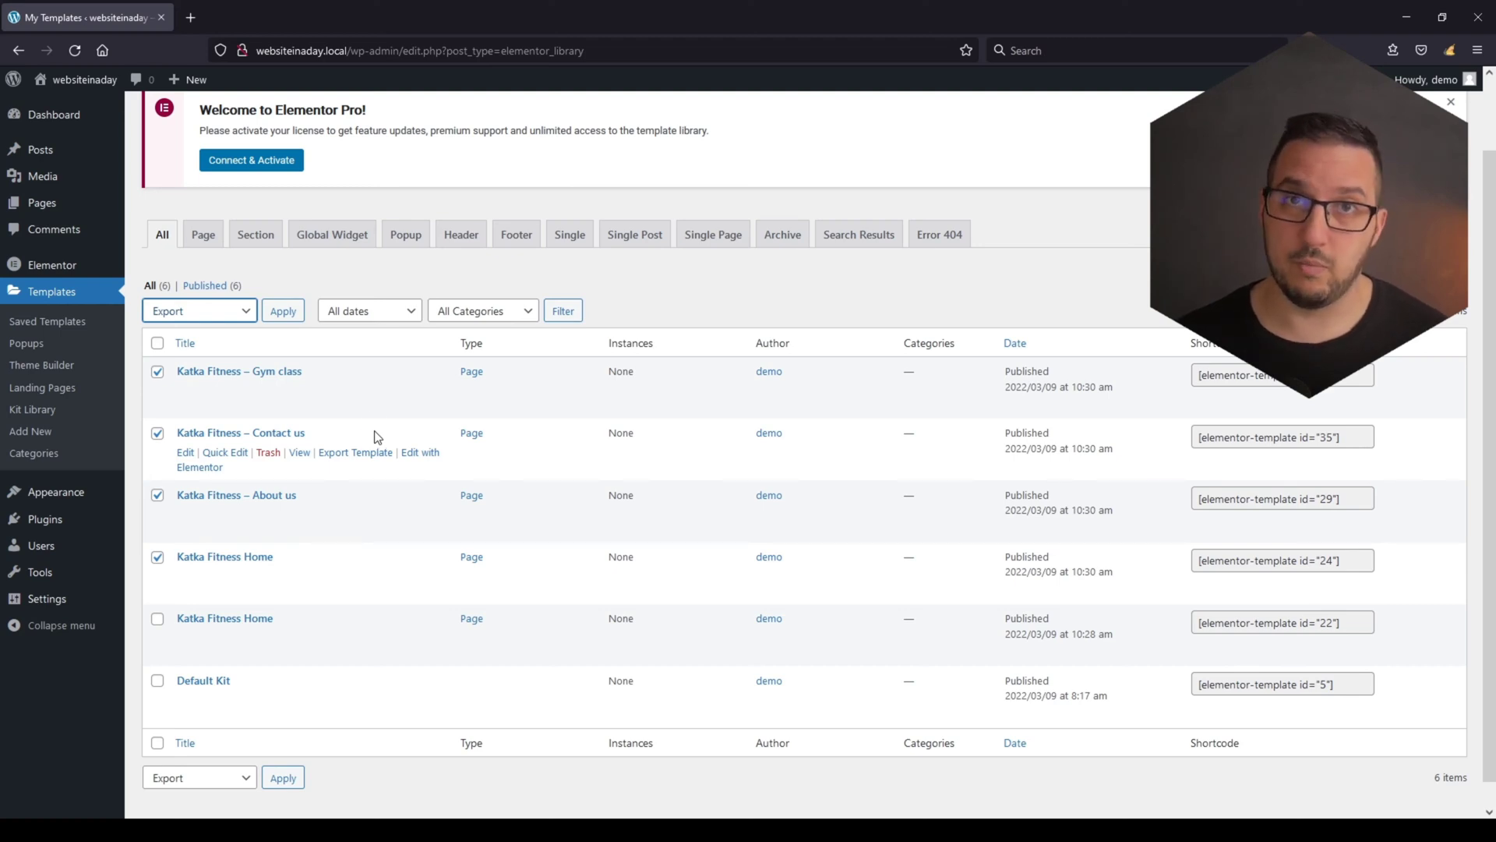
{"action": "left_click", "coordinate": [46, 267]}
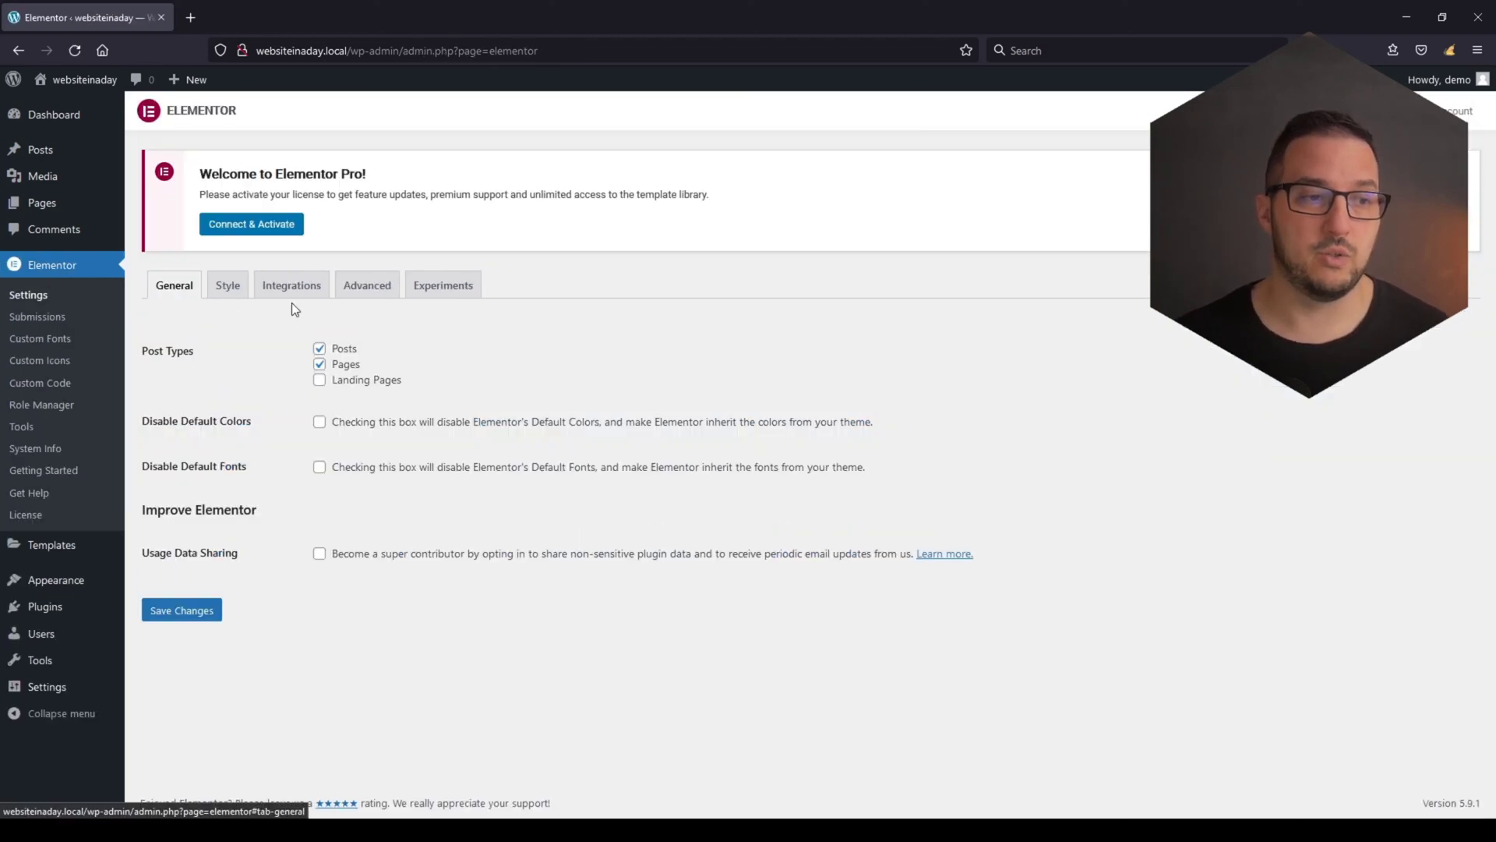
{"action": "left_click", "coordinate": [367, 285]}
{"action": "left_click", "coordinate": [350, 487]}
{"action": "left_click", "coordinate": [354, 503]}
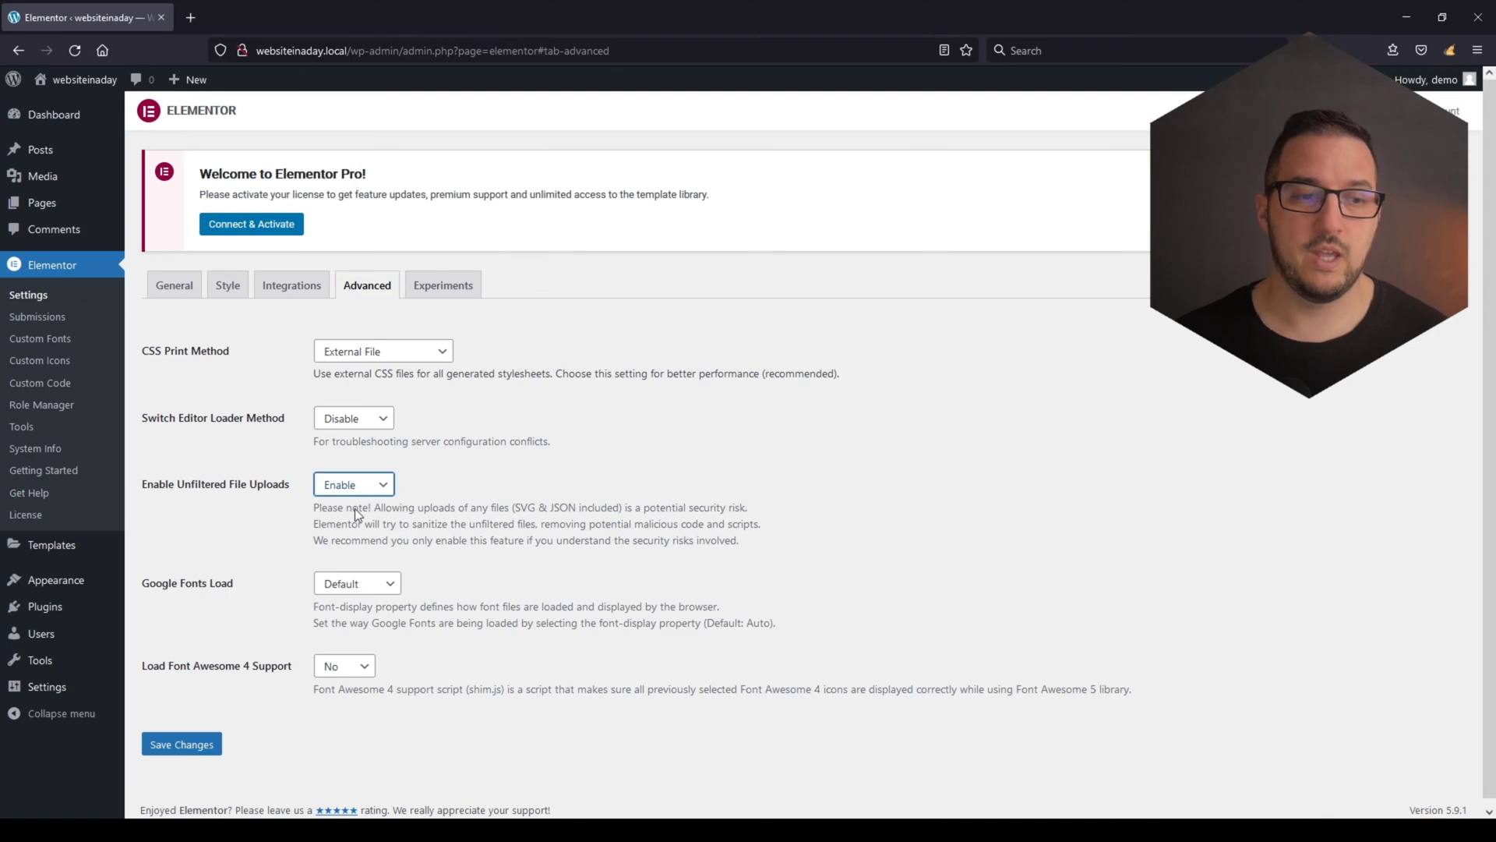